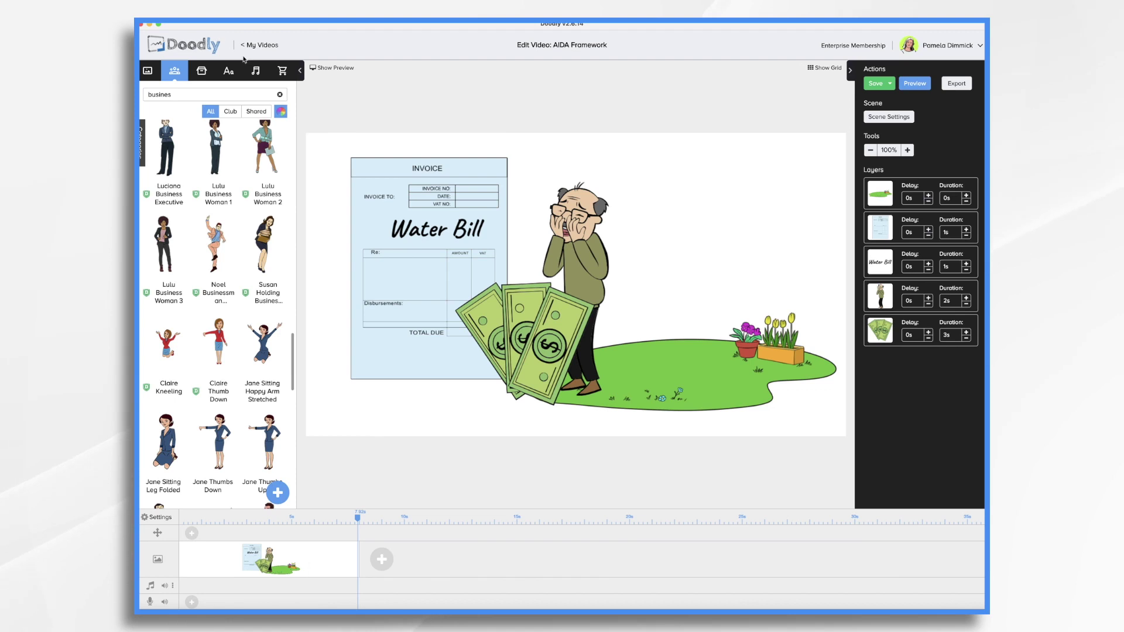
Add the Acme Sprinklers Voiceover audio to the start of the timeline's voiceover track
click(258, 74)
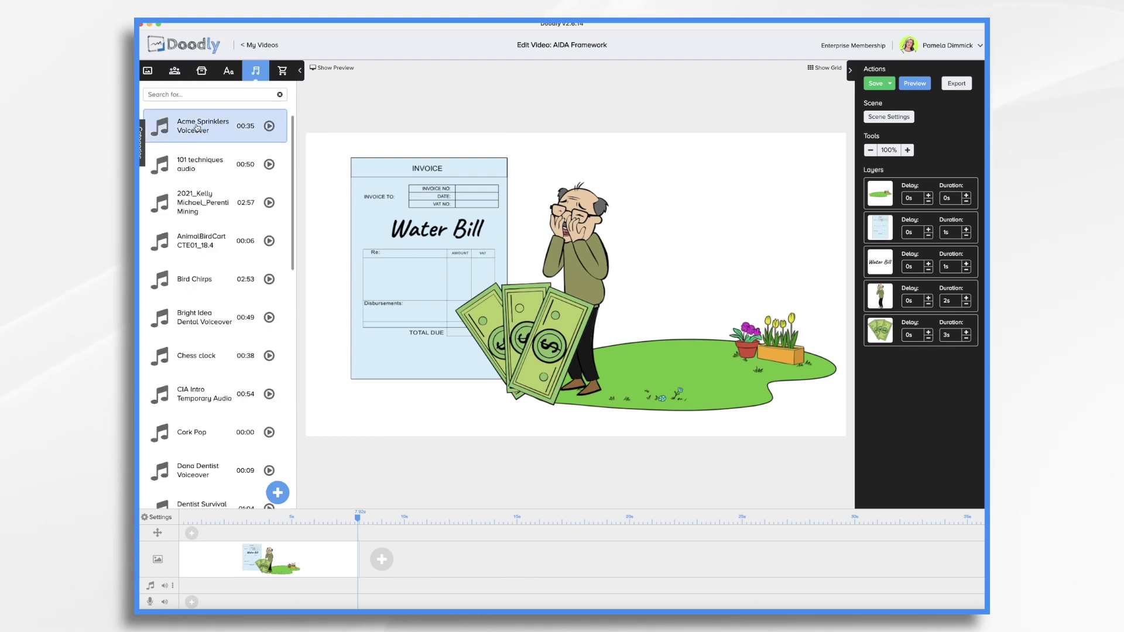
drag(197, 127, 256, 601)
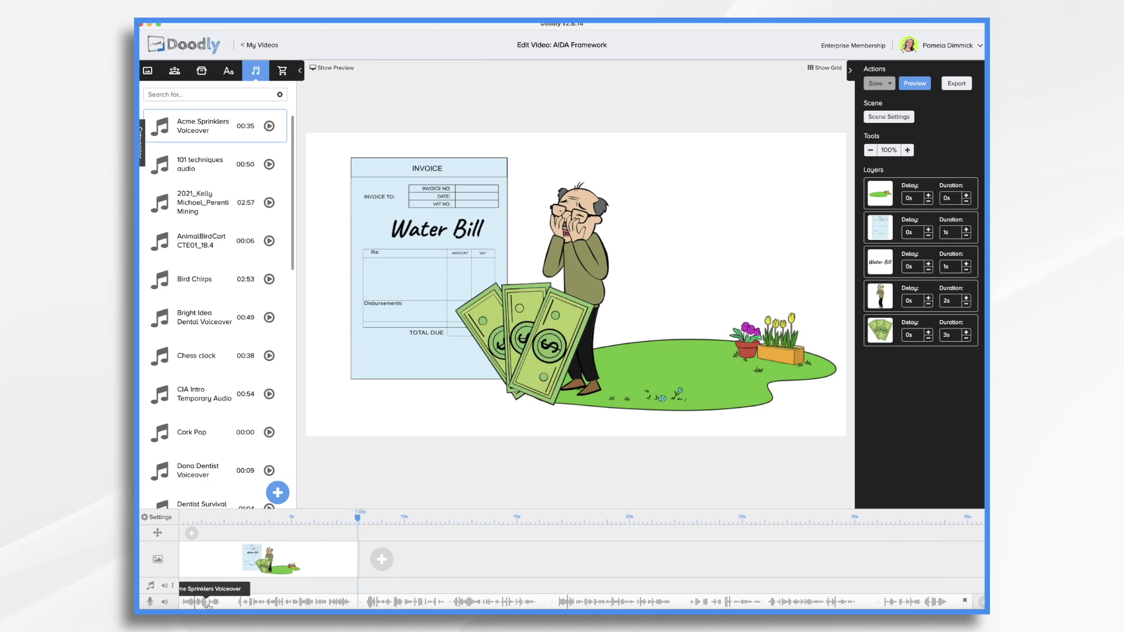
Set the draw duration of the invoice, Water Bill text and worried man layers to 0 s
click(957, 198)
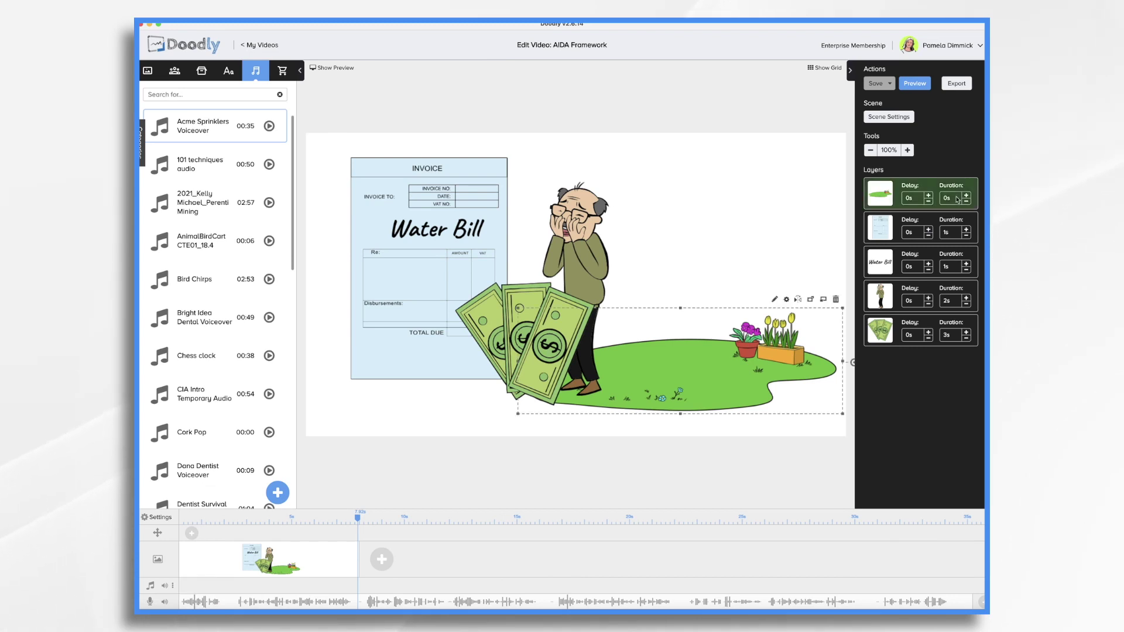
click(956, 233)
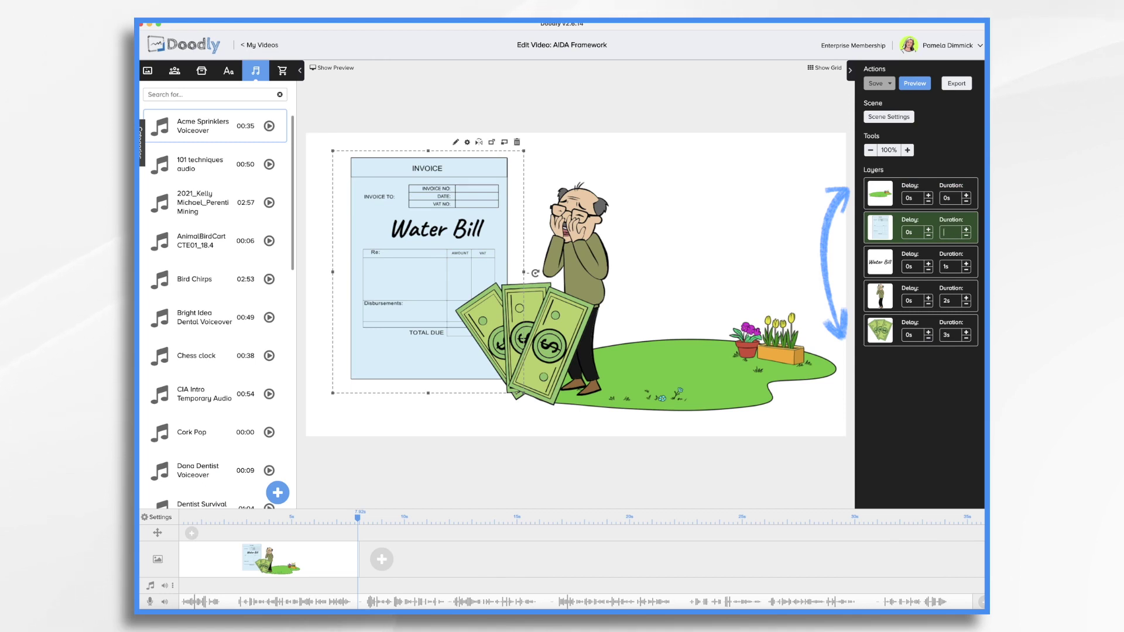
click(957, 267)
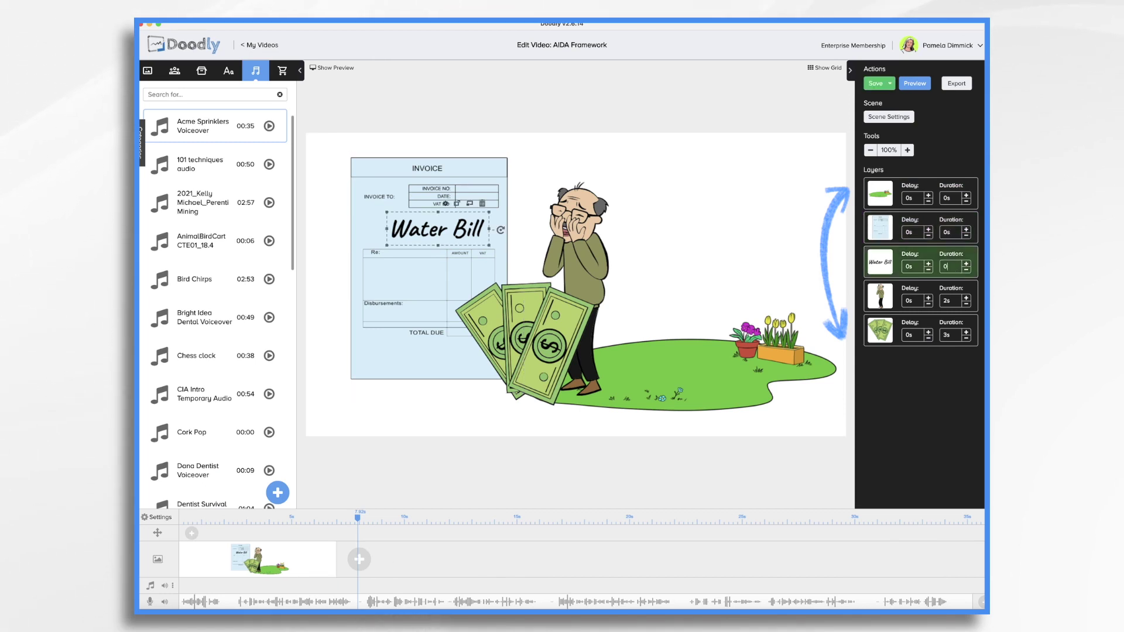
text(0)
key(Return)
click(956, 302)
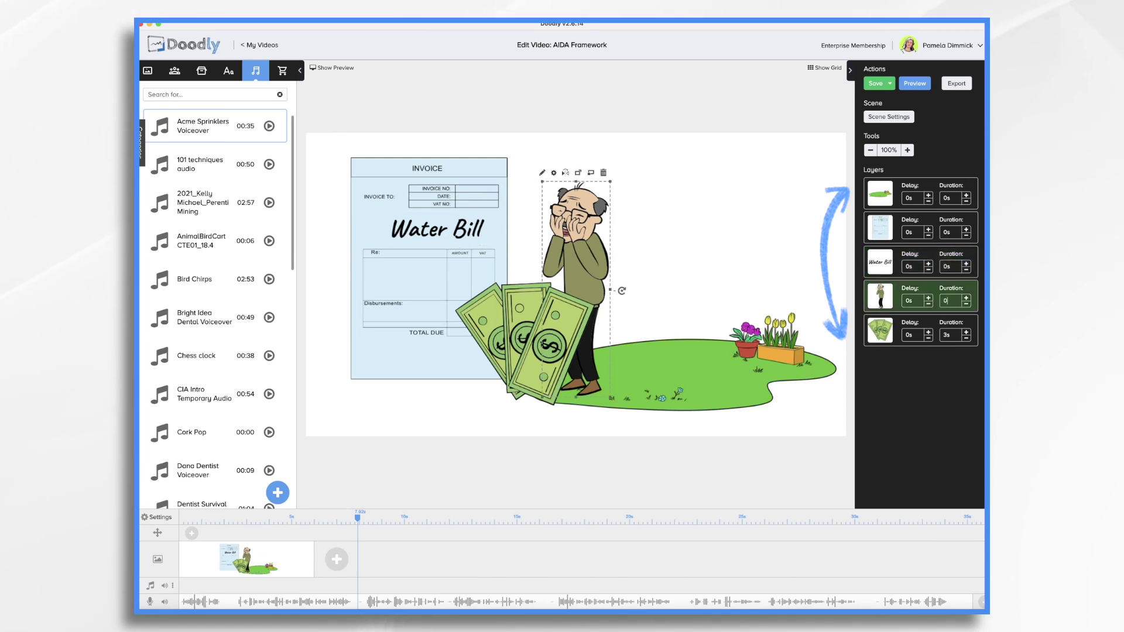
text(0)
key(Return)
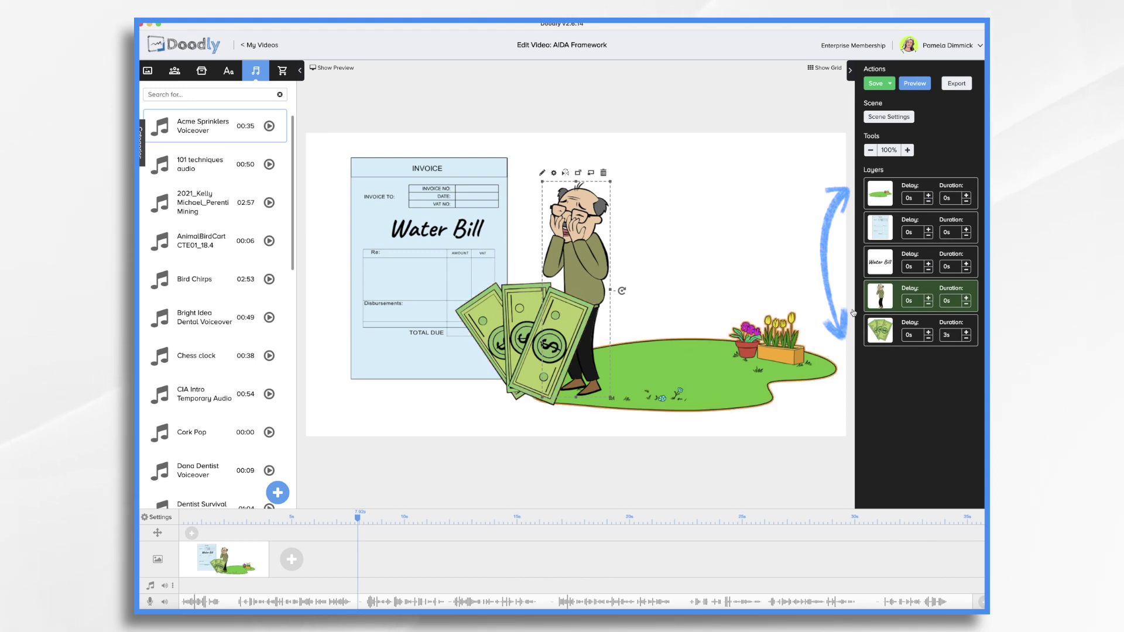
Set the draw duration of the dollar bills layer to 1.5 s
click(951, 336)
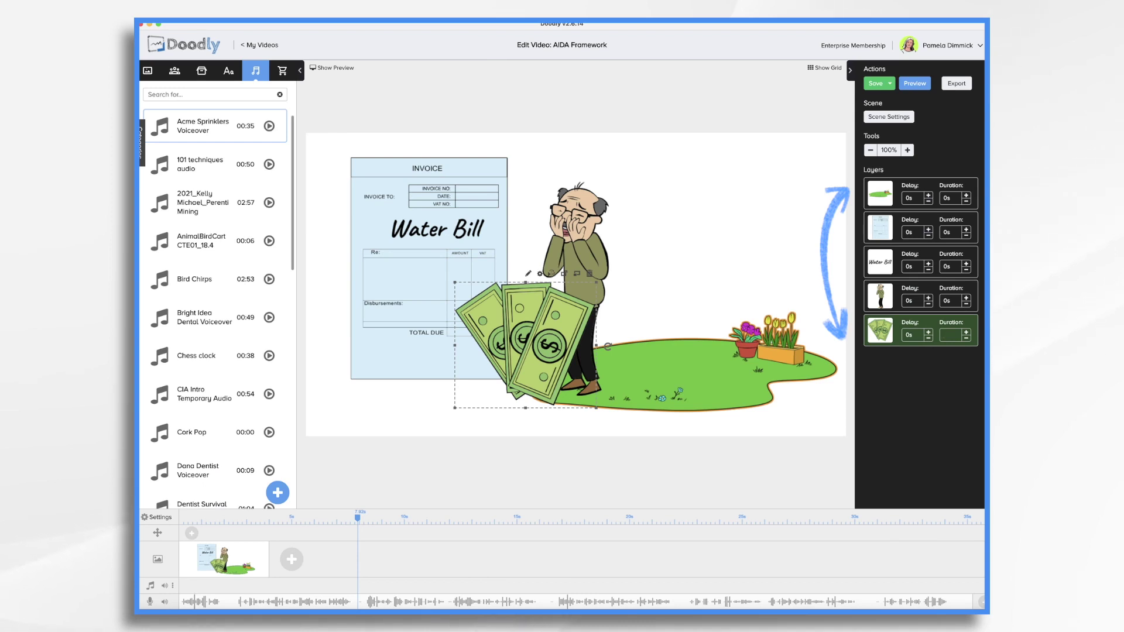
text(1.5)
key(Return)
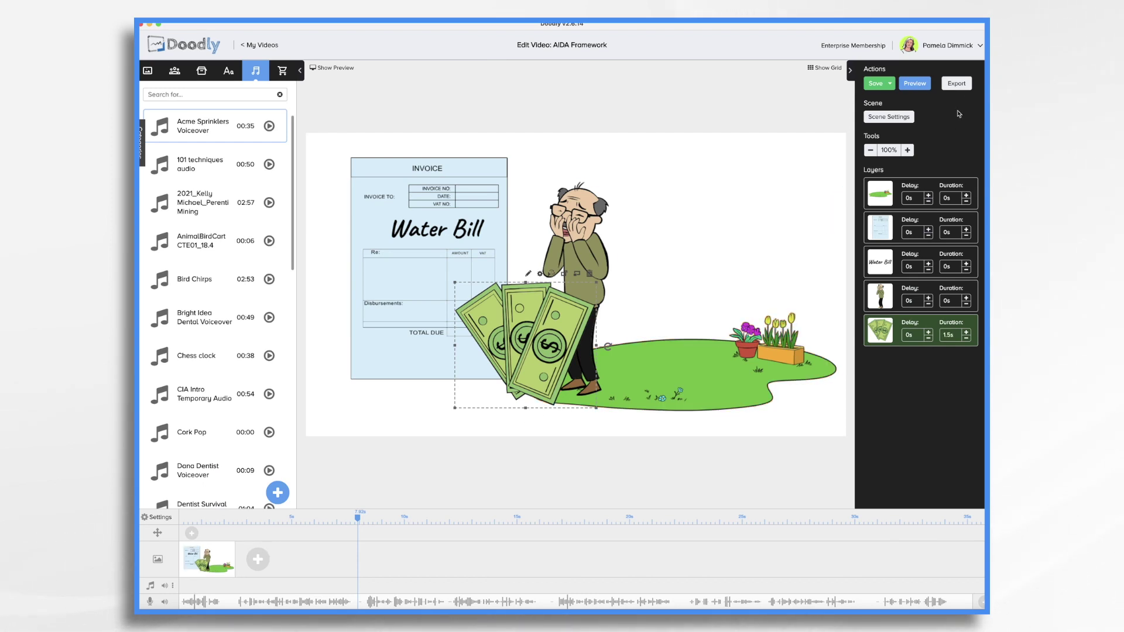
Check the scene settings without changing them, preview the video's timing and save the video
click(888, 118)
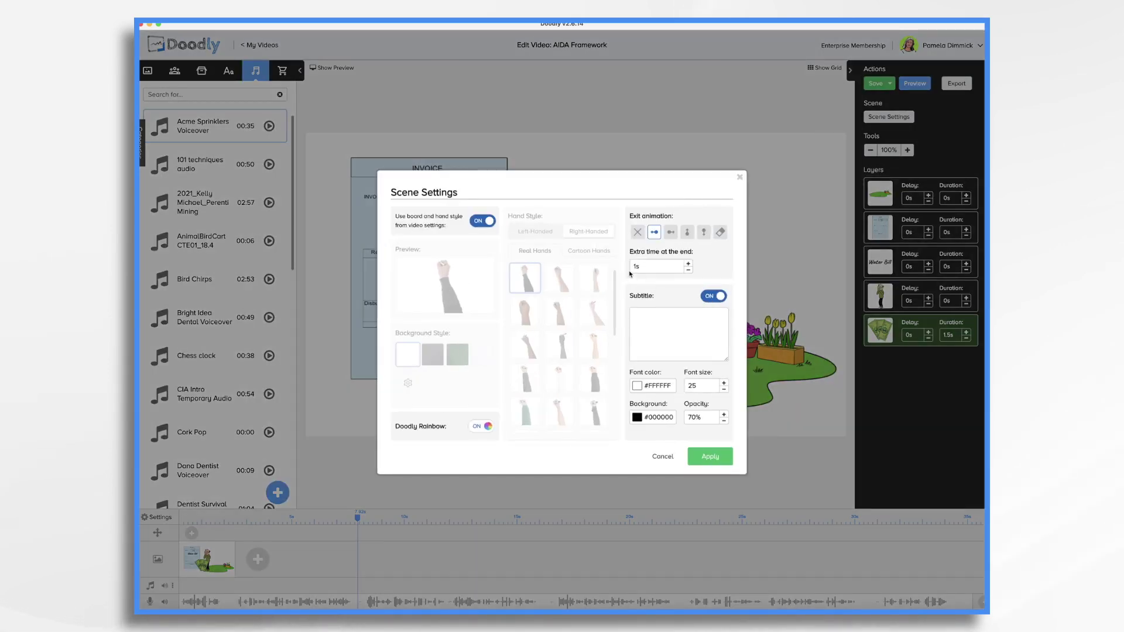
click(740, 178)
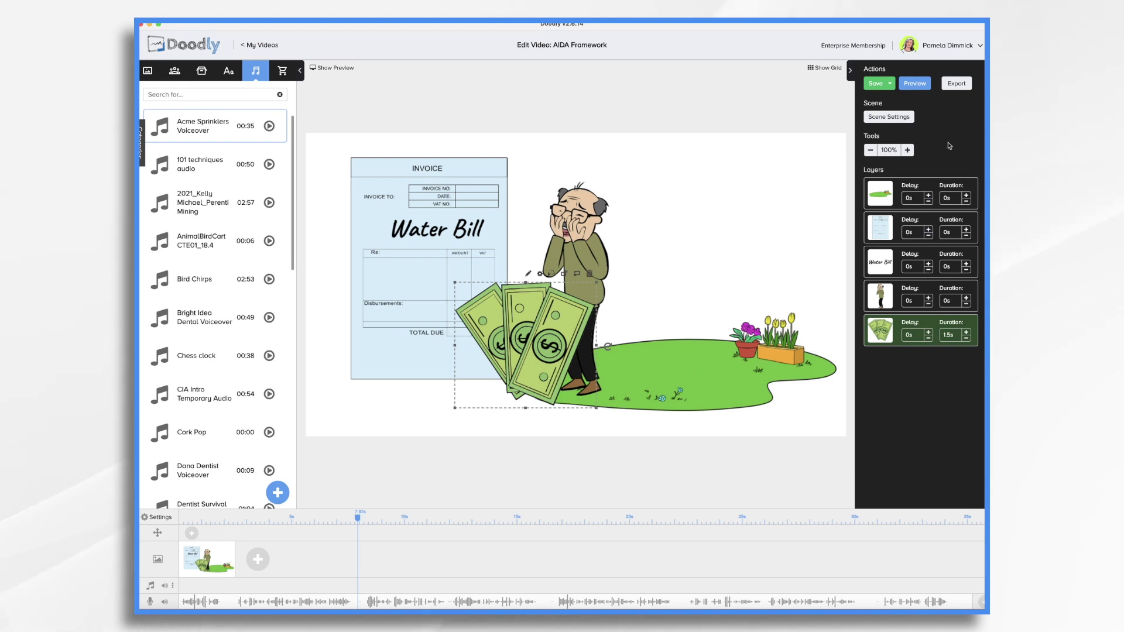
click(914, 84)
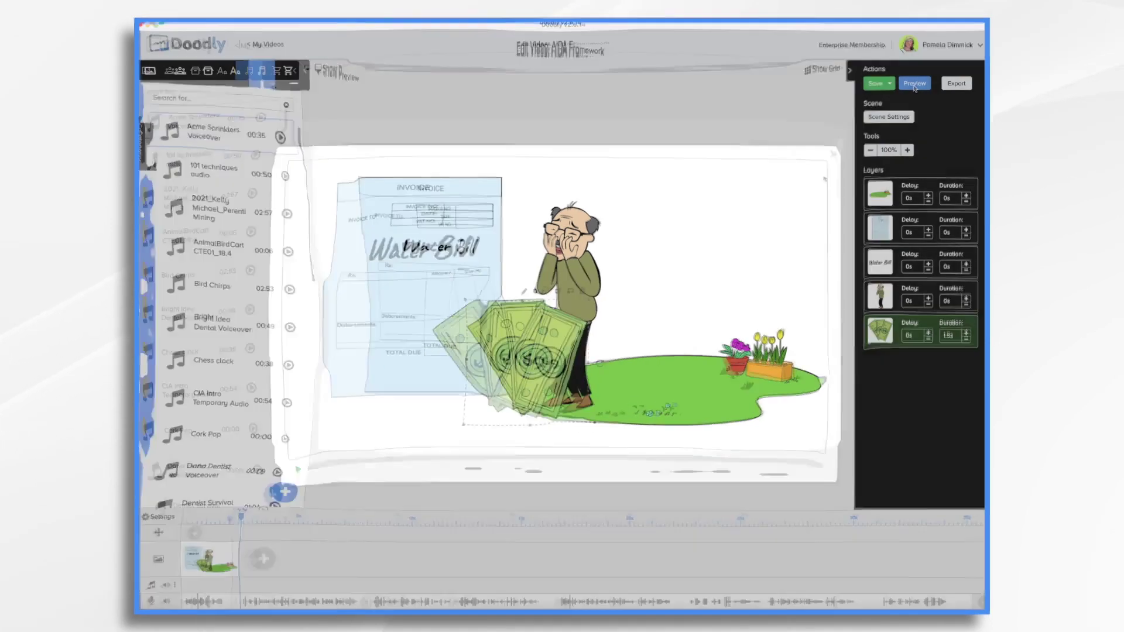
click(828, 166)
key(super+s)
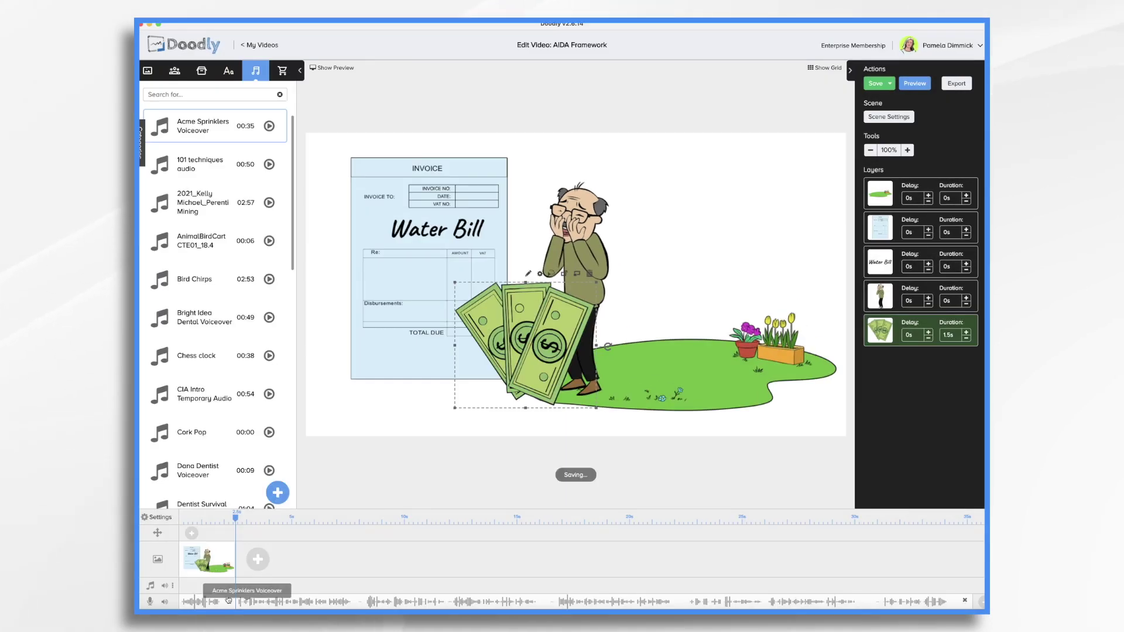
Add a new scene and place an enlarged Sprinkler Heads prop on the right side of its canvas
click(258, 560)
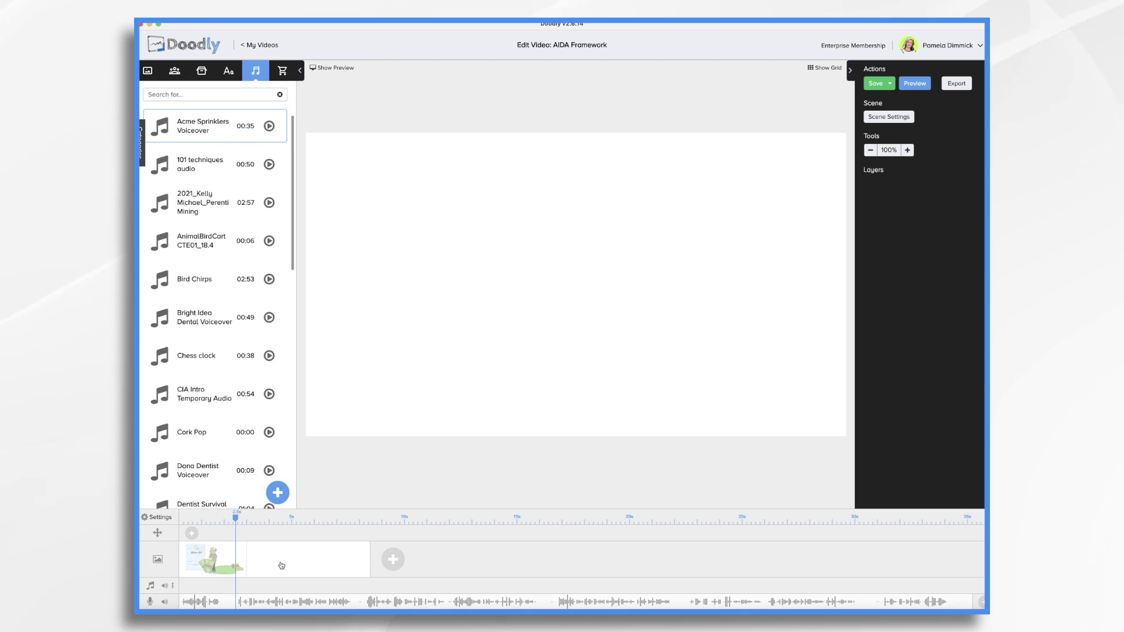
click(203, 70)
text(water)
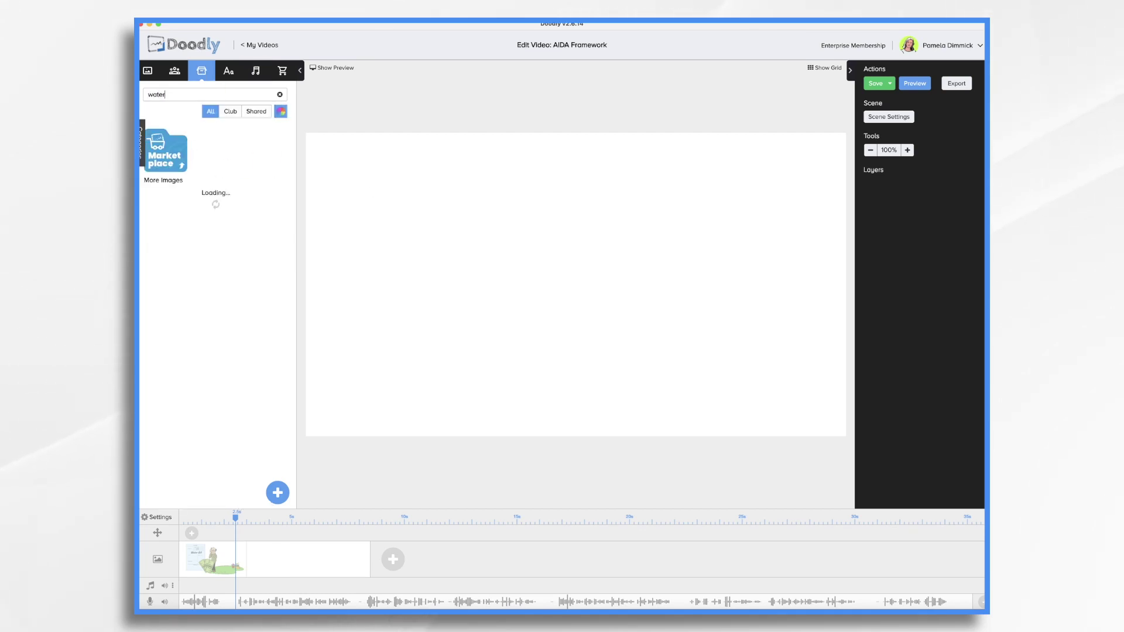
key(BackSpace)
key(BackSpace)
key(BackSpace)
text(sprinkler)
click(217, 153)
drag(698, 370, 850, 462)
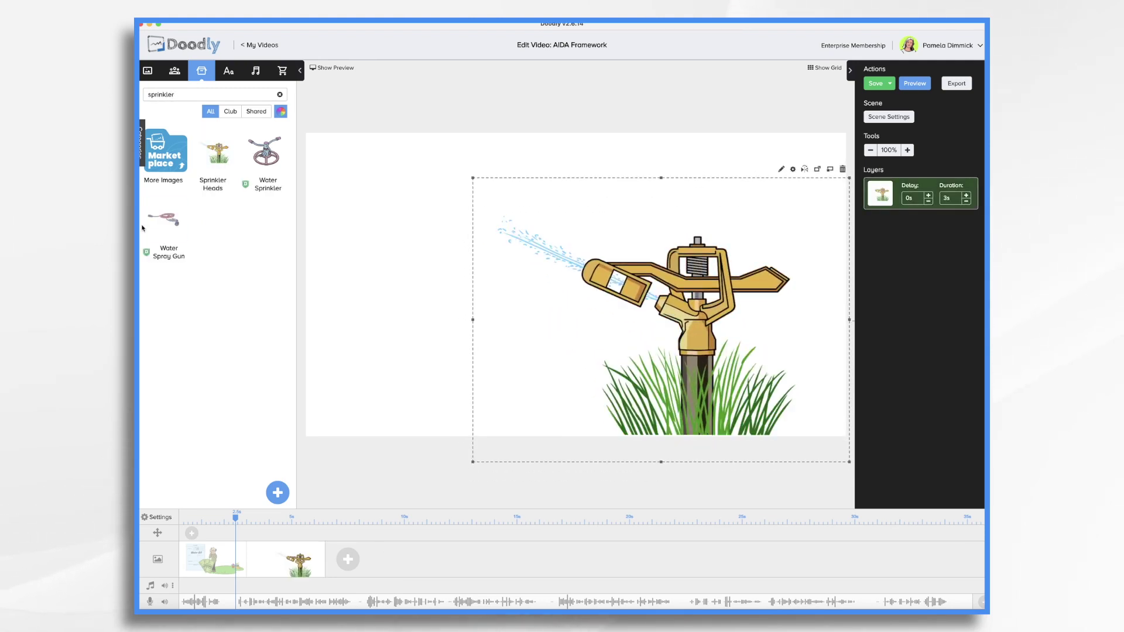
Return to the first scene and add the Water Spray Gun prop over the lawn
click(239, 555)
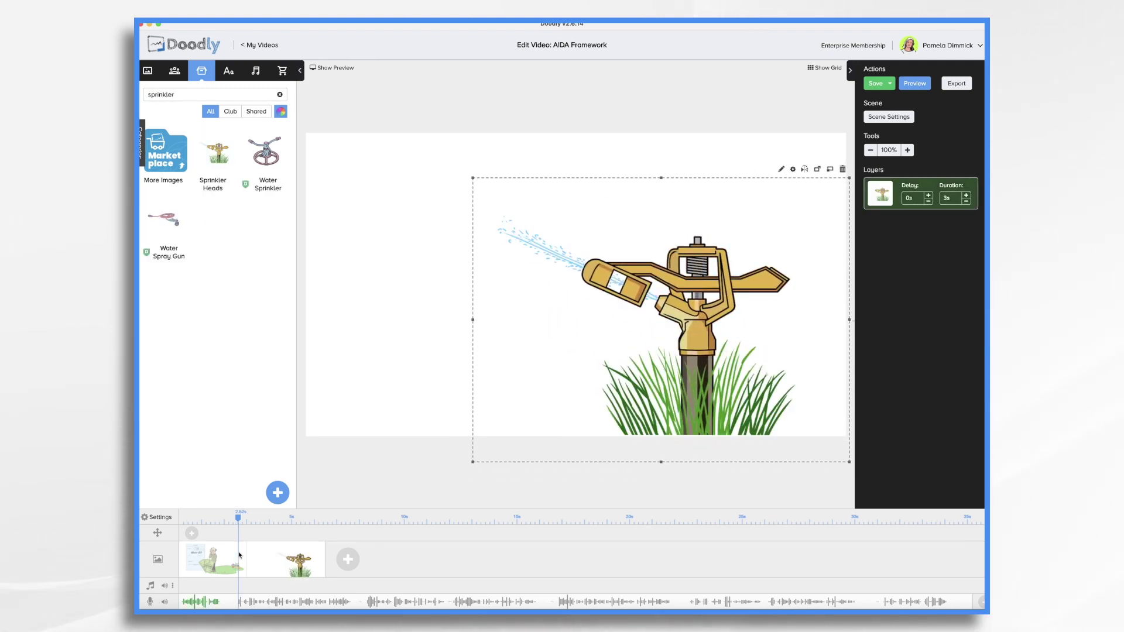
click(223, 556)
mouse_move(162, 220)
mouse_down()
mouse_move(430, 219)
mouse_move(682, 280)
mouse_up()
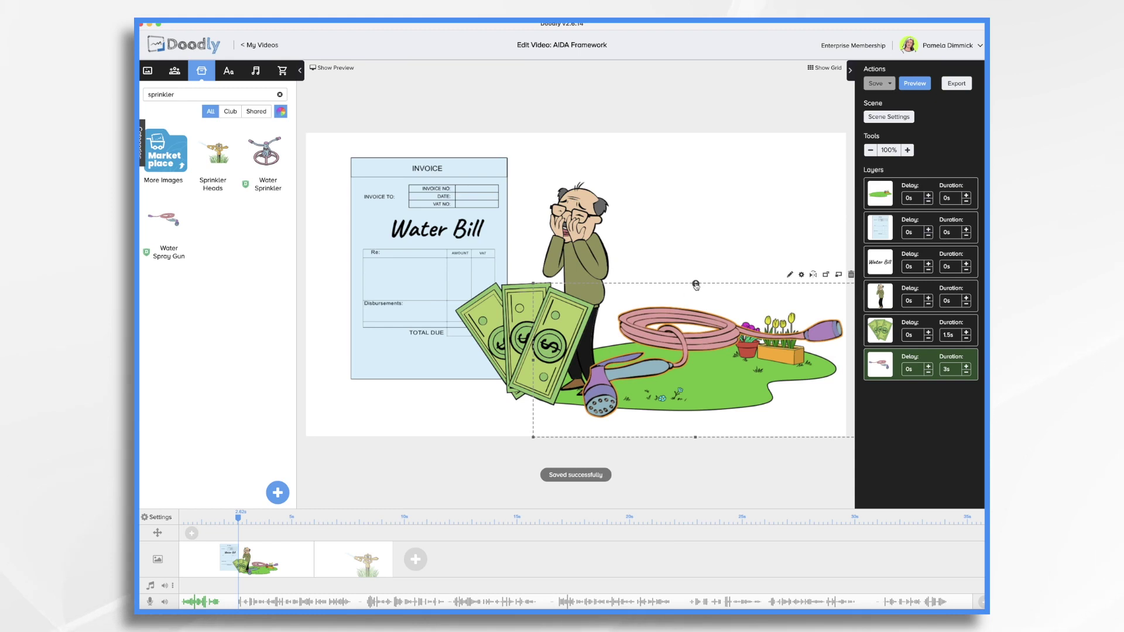
Shrink and tilt the hose to lie on the lawn, and make it the second layer with a 0 s duration
drag(716, 350, 741, 351)
drag(827, 395, 841, 432)
drag(714, 375, 726, 381)
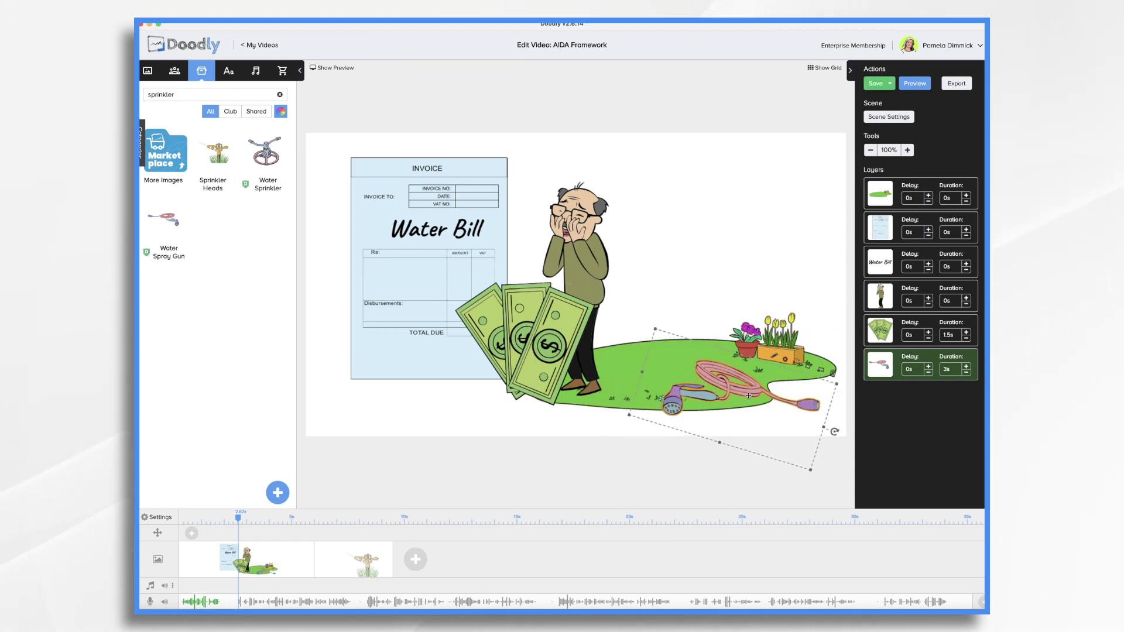
drag(880, 365, 880, 228)
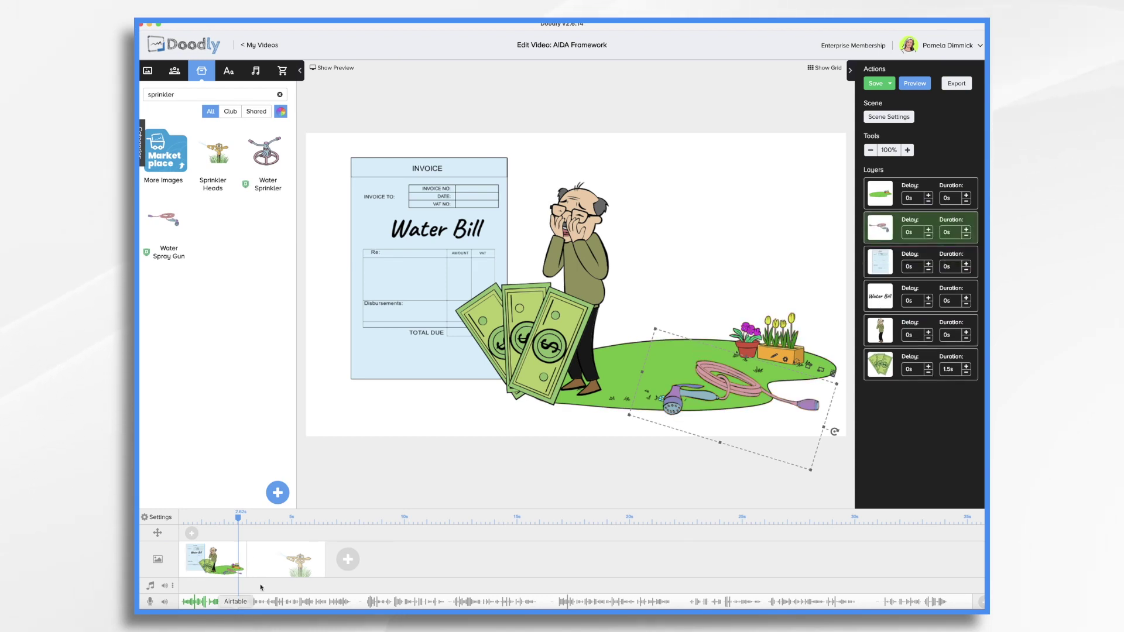
In the second scene, enlarge the sprinkler and reposition it so its grass meets the canvas's lower edge
click(267, 568)
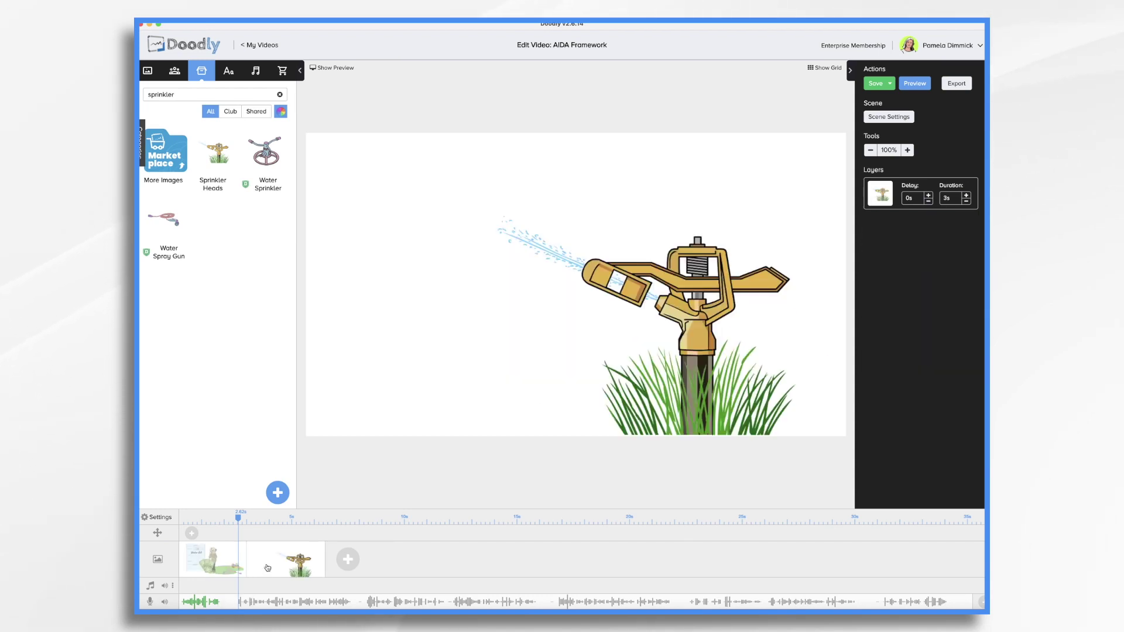
click(677, 368)
drag(661, 180, 635, 92)
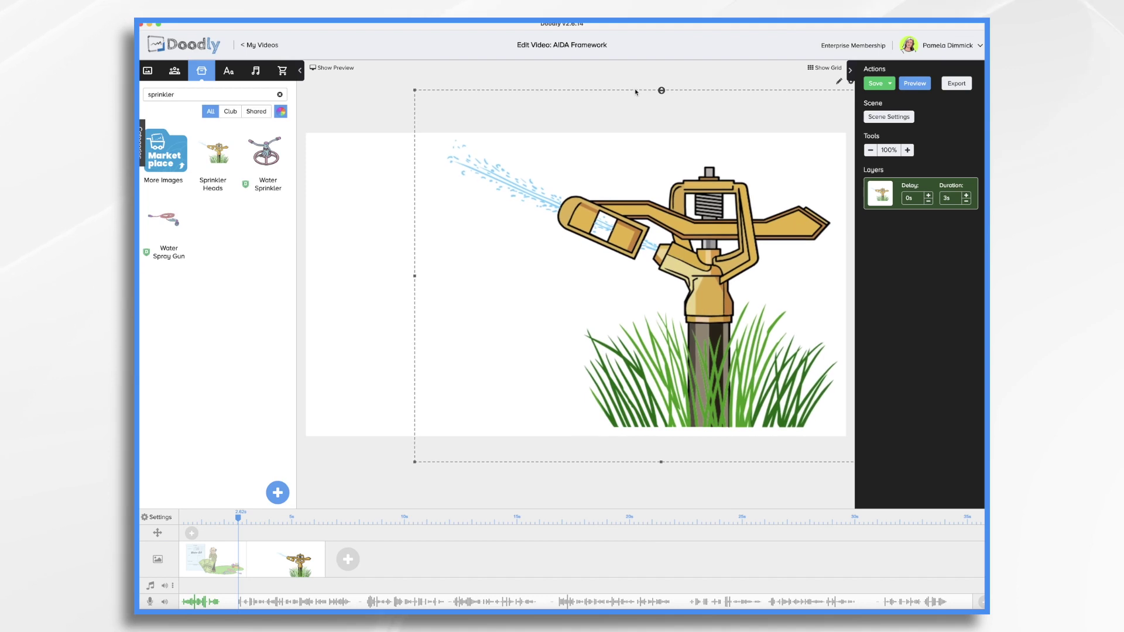
drag(709, 289, 711, 297)
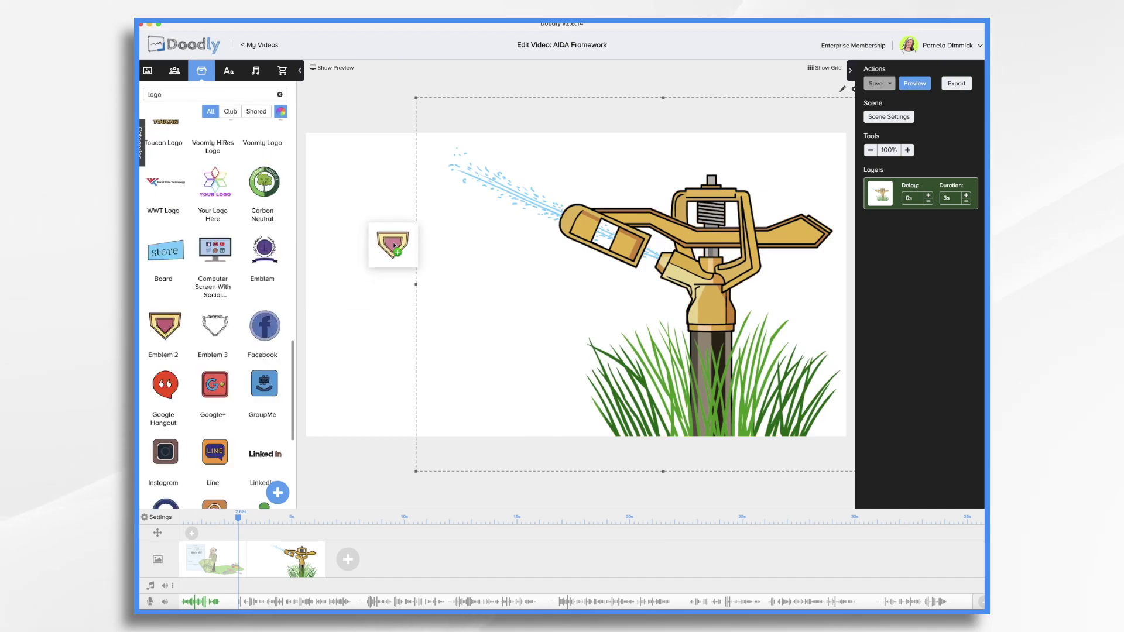
Place the Emblem 2 badge beside the sprinkler, overlay it with white "Acme Sprinklers" text and save the video
drag(392, 241, 392, 241)
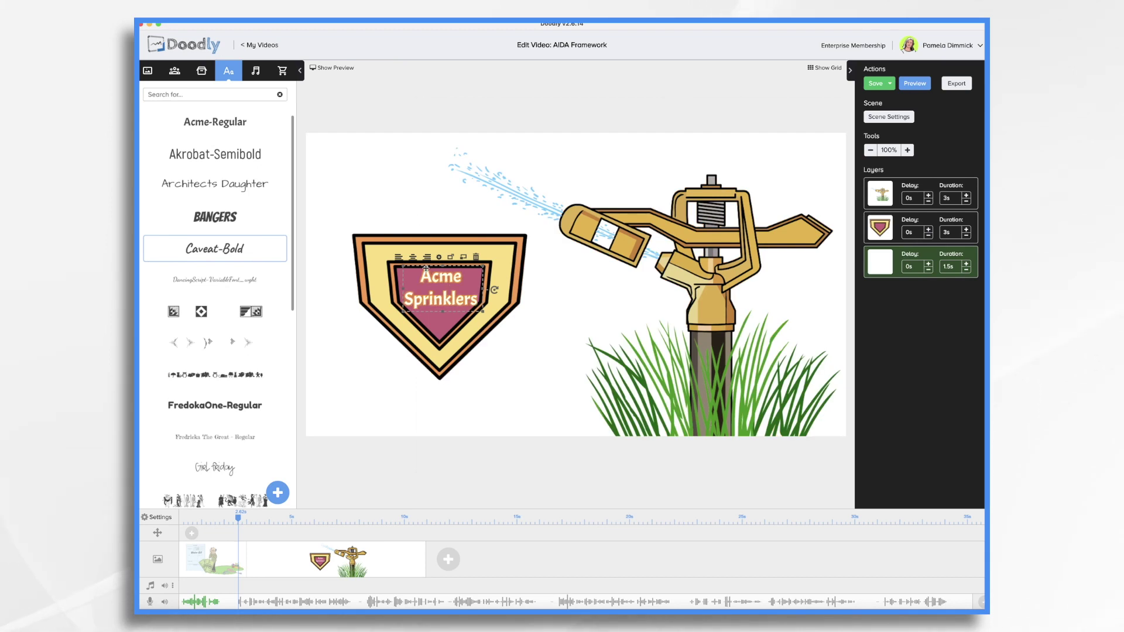
key(ctrl+s)
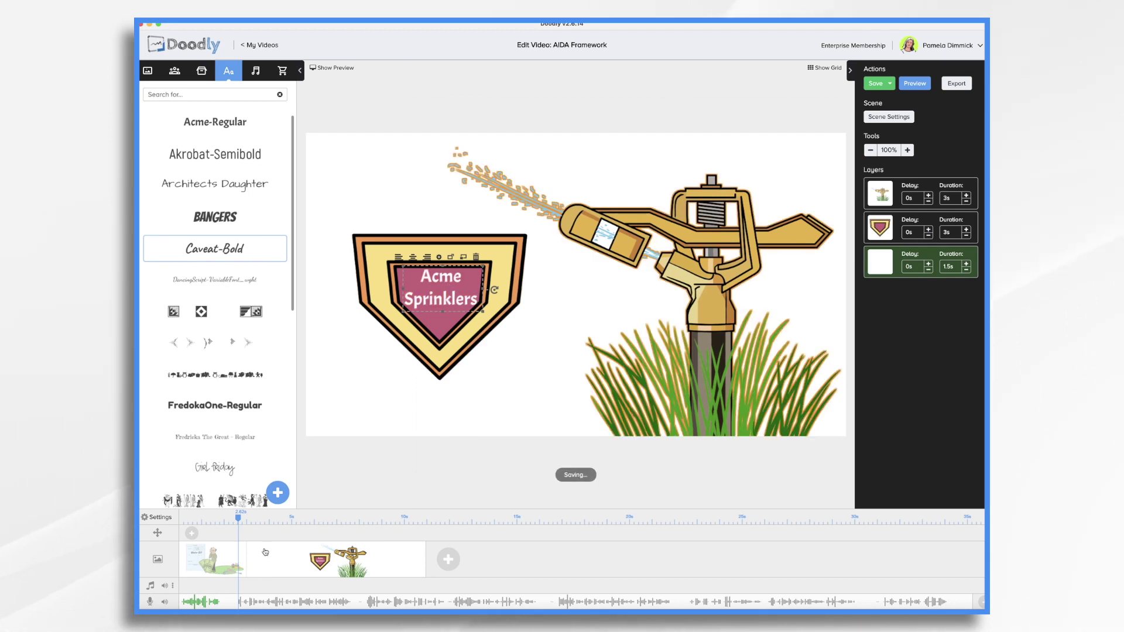
Add a pan and zoom effect to the timeline, placed over the second scene at about 6 s
click(192, 533)
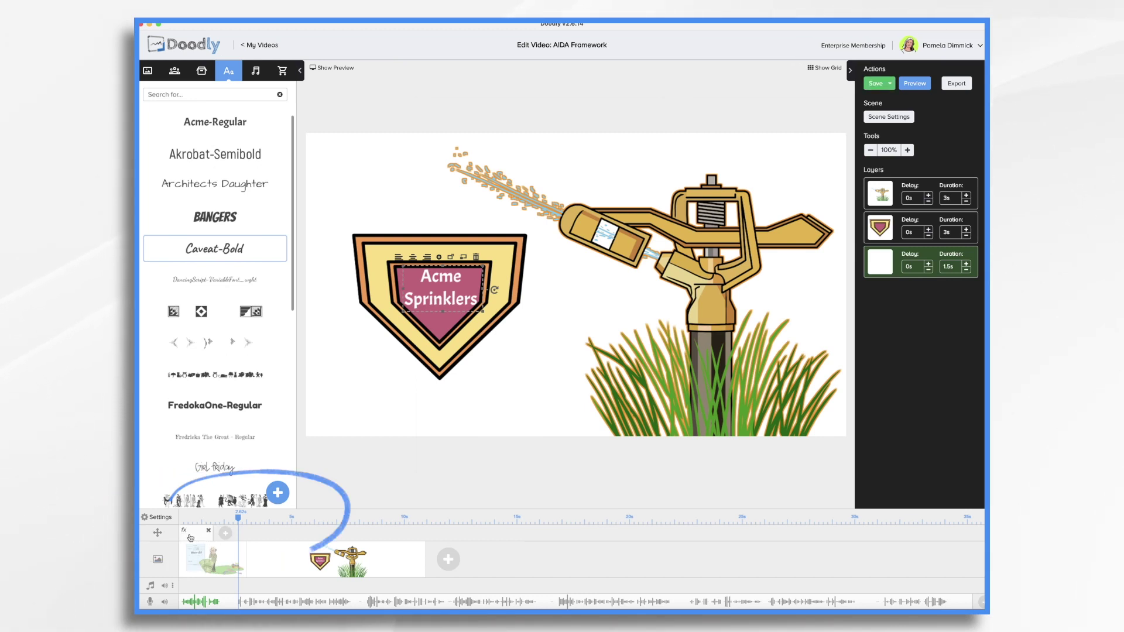
drag(206, 538, 319, 536)
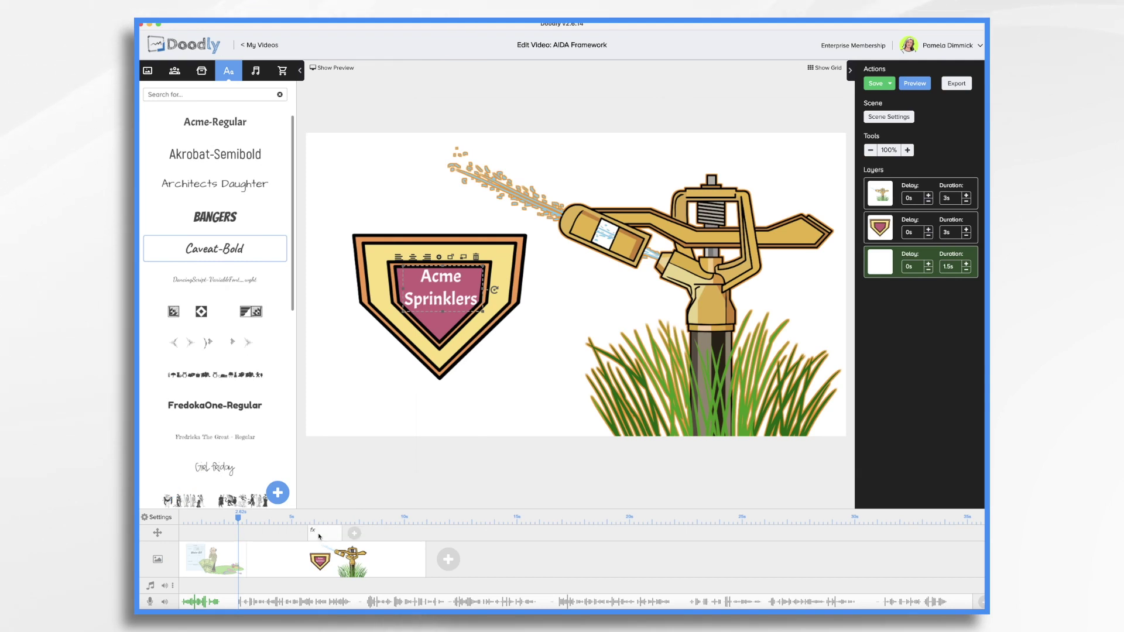
Set the pan and zoom effect to start on the full scene and end zoomed in on the emblem
click(319, 536)
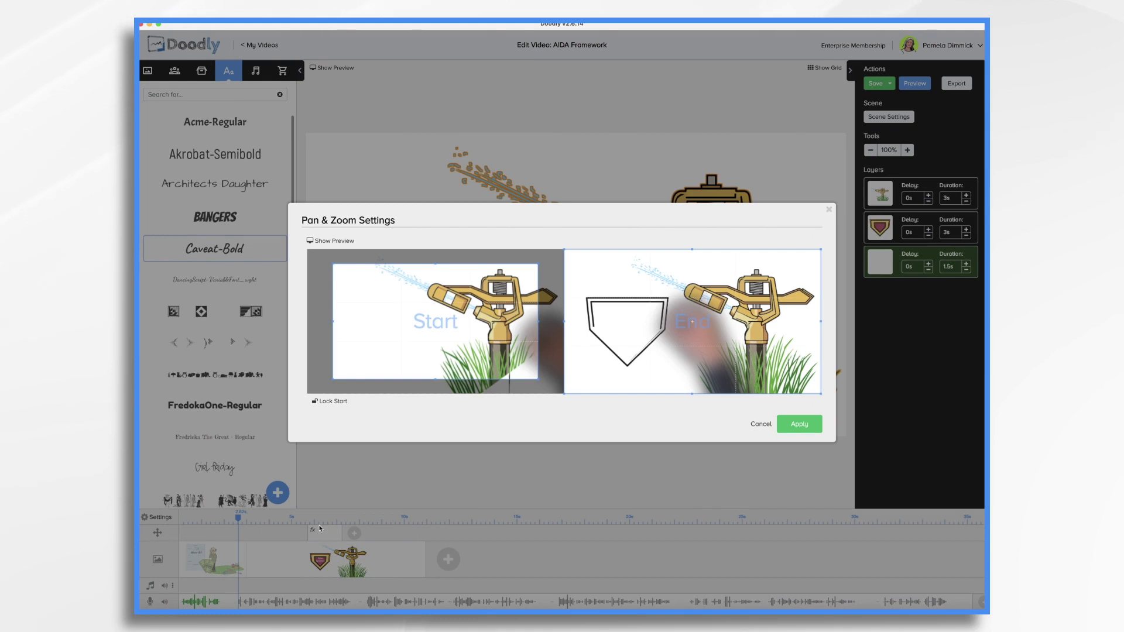
drag(404, 322, 378, 307)
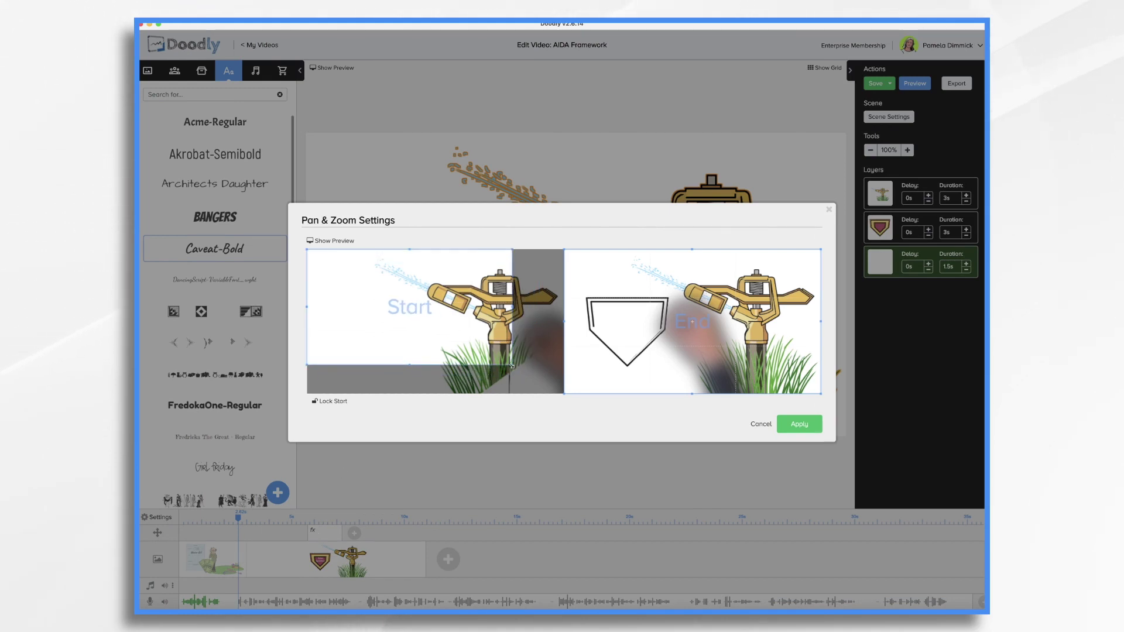
drag(512, 365, 571, 404)
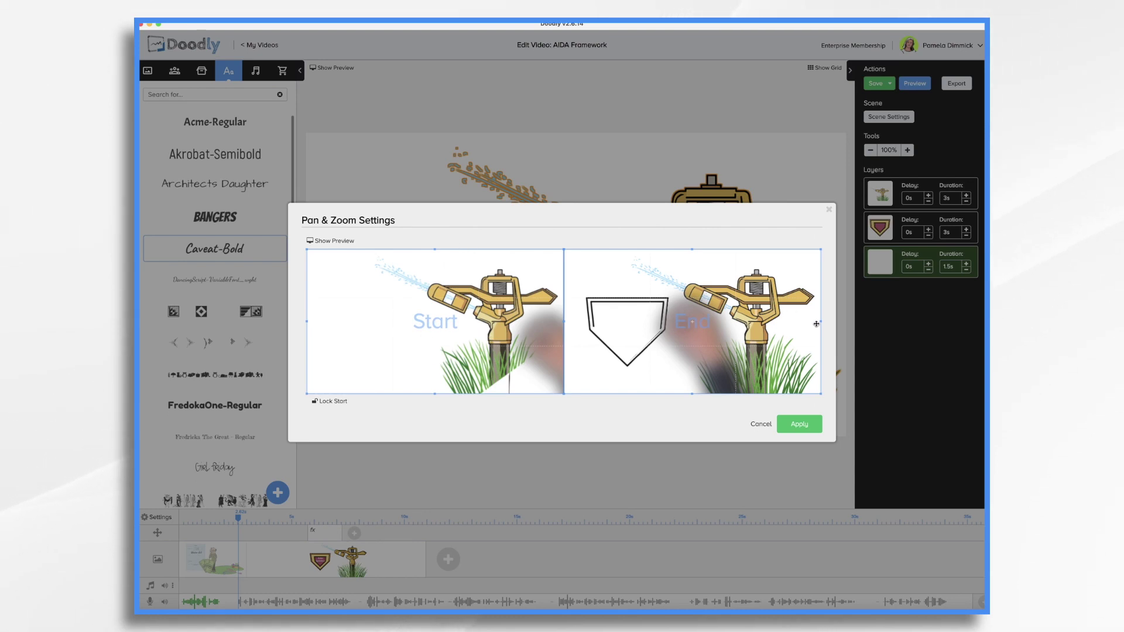
drag(822, 394, 702, 327)
drag(627, 284, 627, 324)
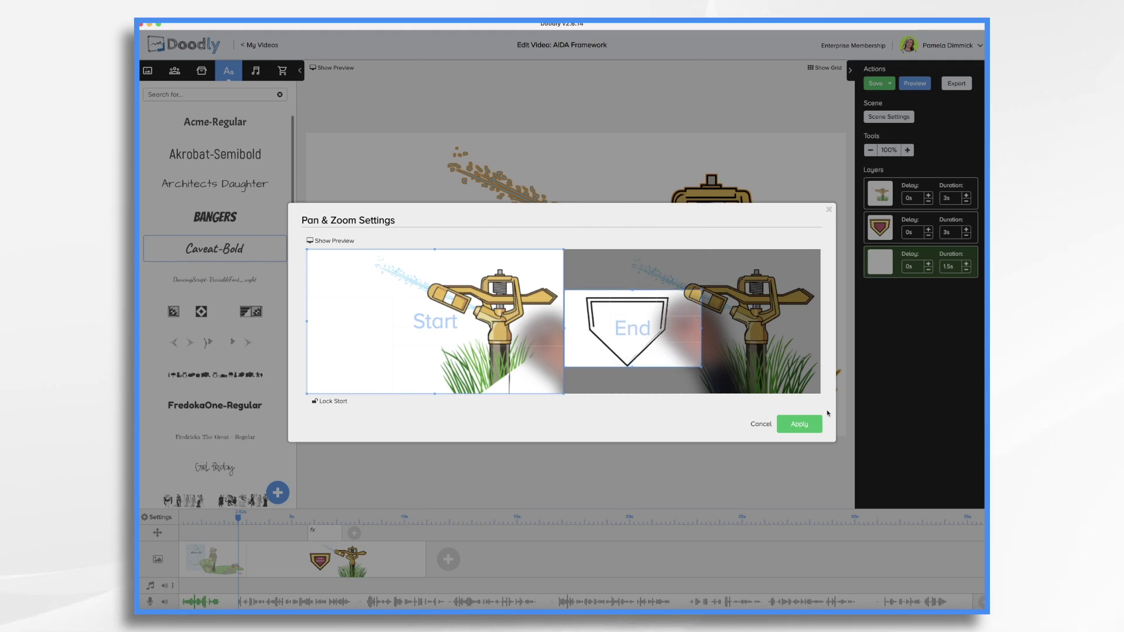
click(799, 424)
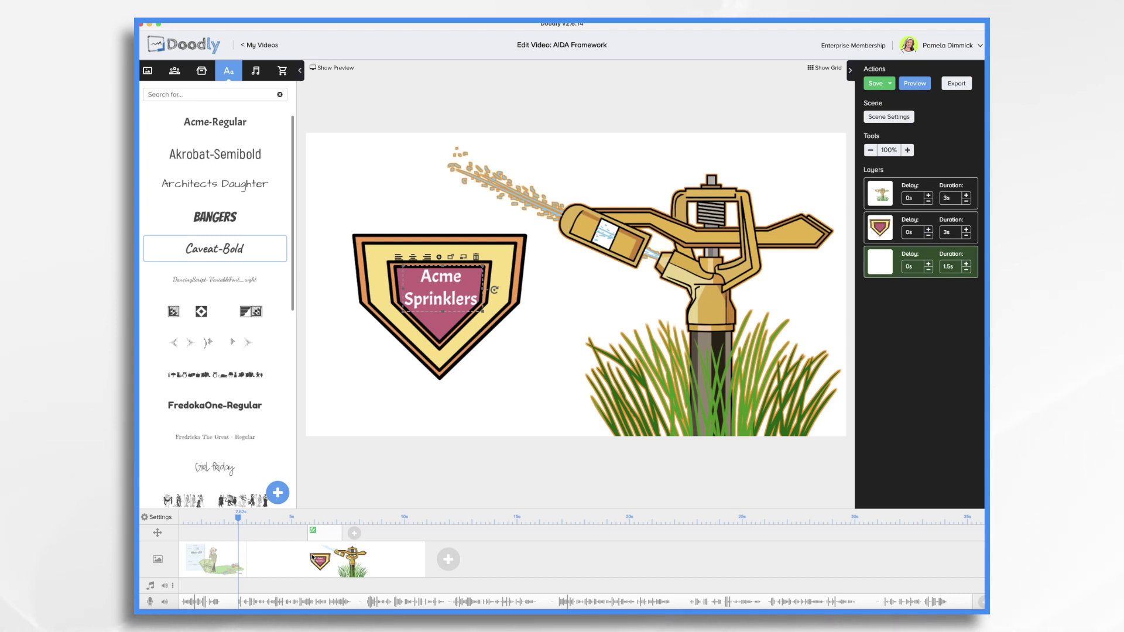
Preview the second scene, and set the sprinkler's draw duration to 2 s and the emblem's to 1.5 s
right_click(312, 556)
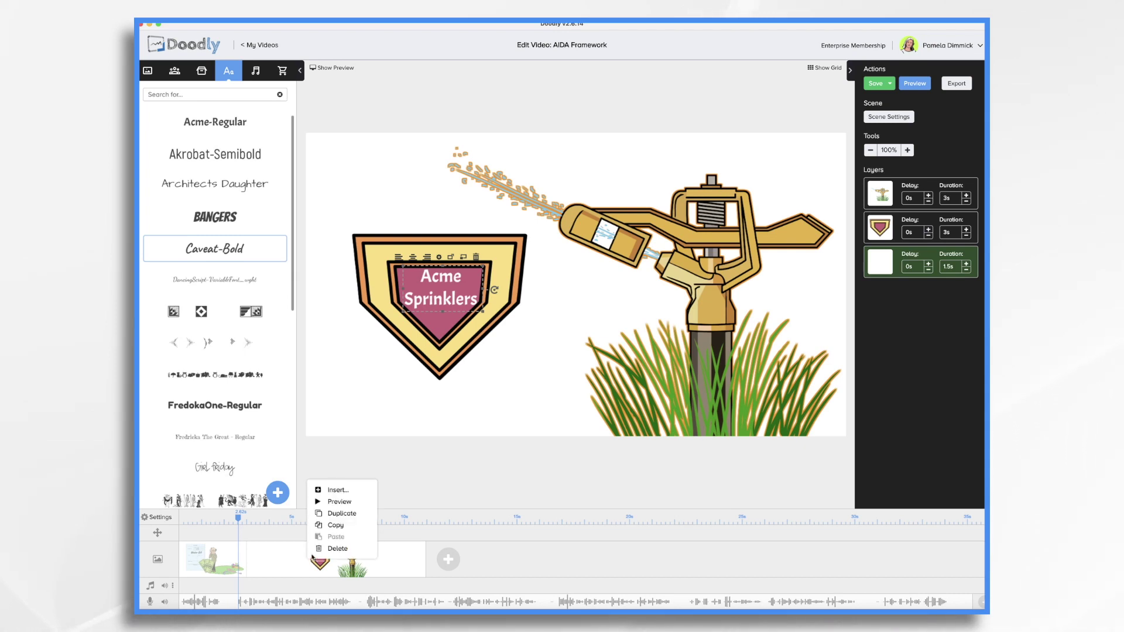
click(337, 501)
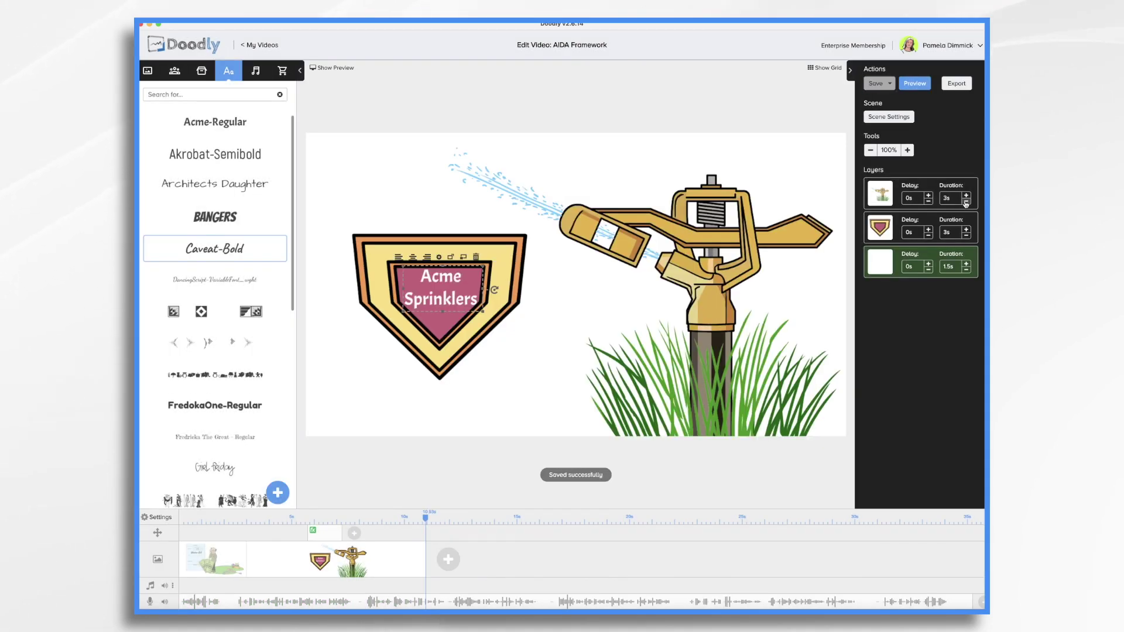
click(966, 201)
click(966, 235)
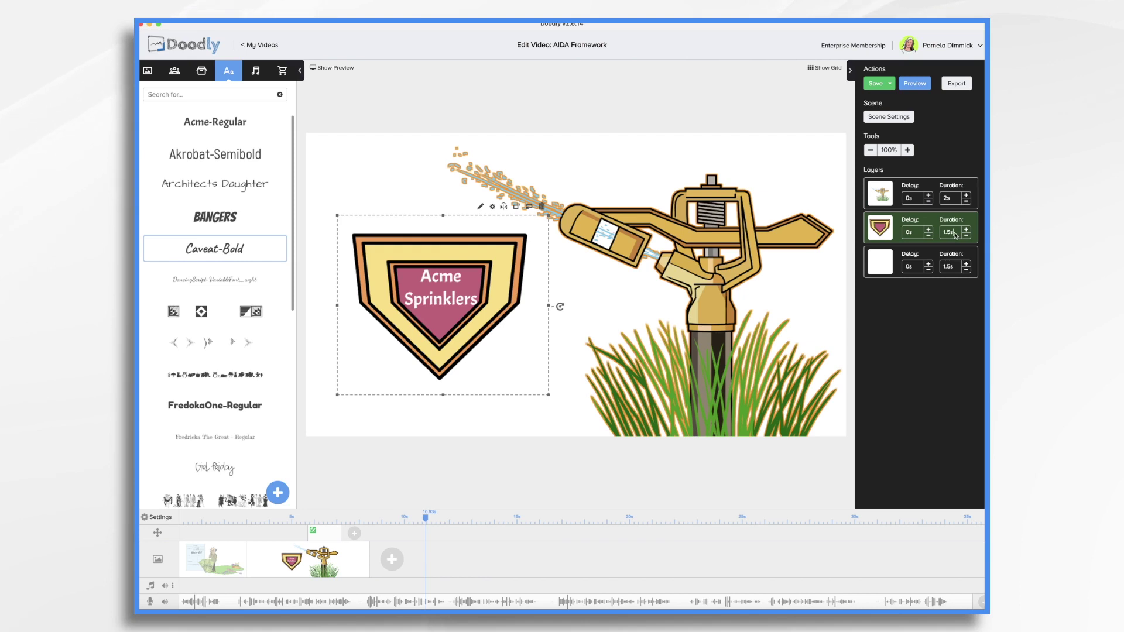
Set the draw duration of the emblem and its Acme Sprinklers text to 0 s, and move the sprinkler to the last layer
click(951, 267)
text(1)
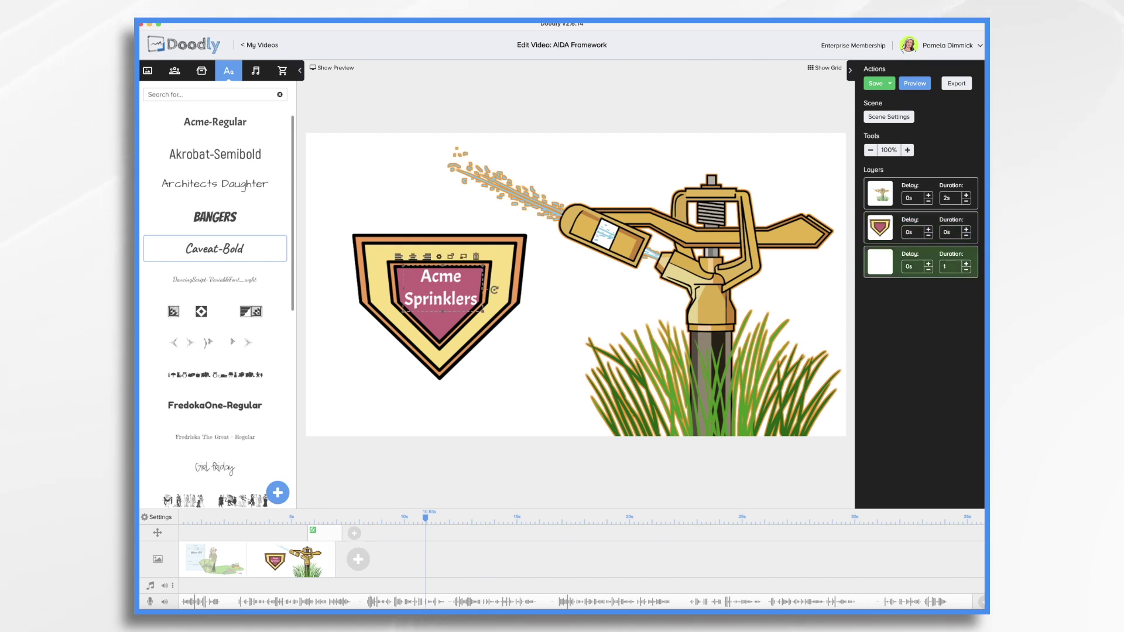
drag(880, 193, 880, 263)
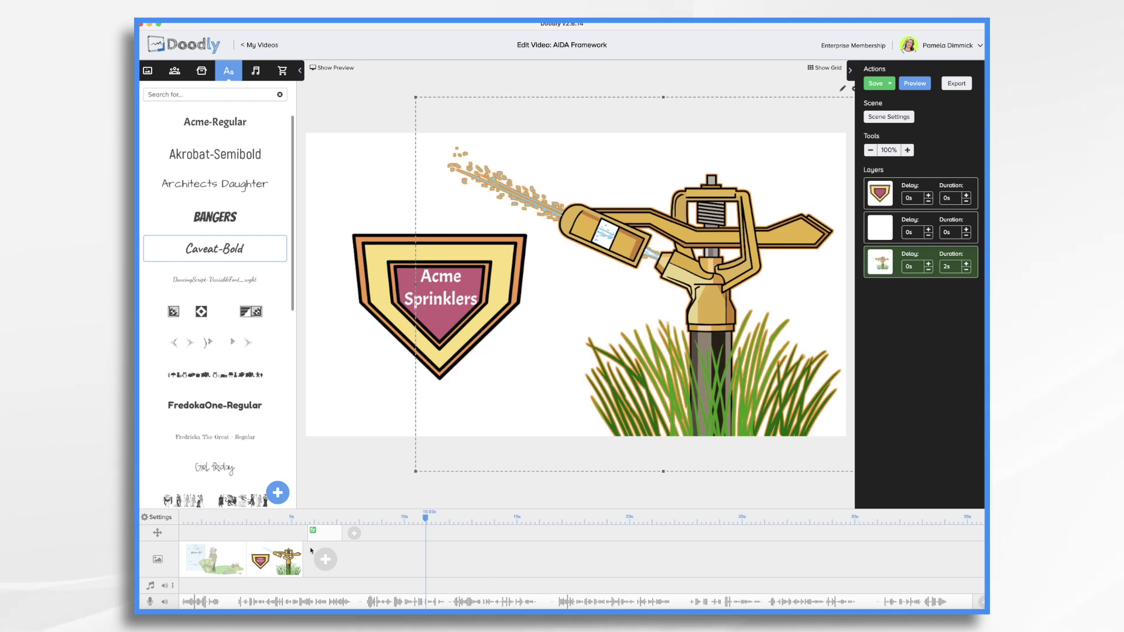
Add Architects Daughter text "50% Less Water" across the emblem's upper band, with "Save Money" and "Healthy Lawn" along its lower sides
drag(215, 183, 439, 249)
double_click(439, 251)
key(super+a)
text(50% Les)
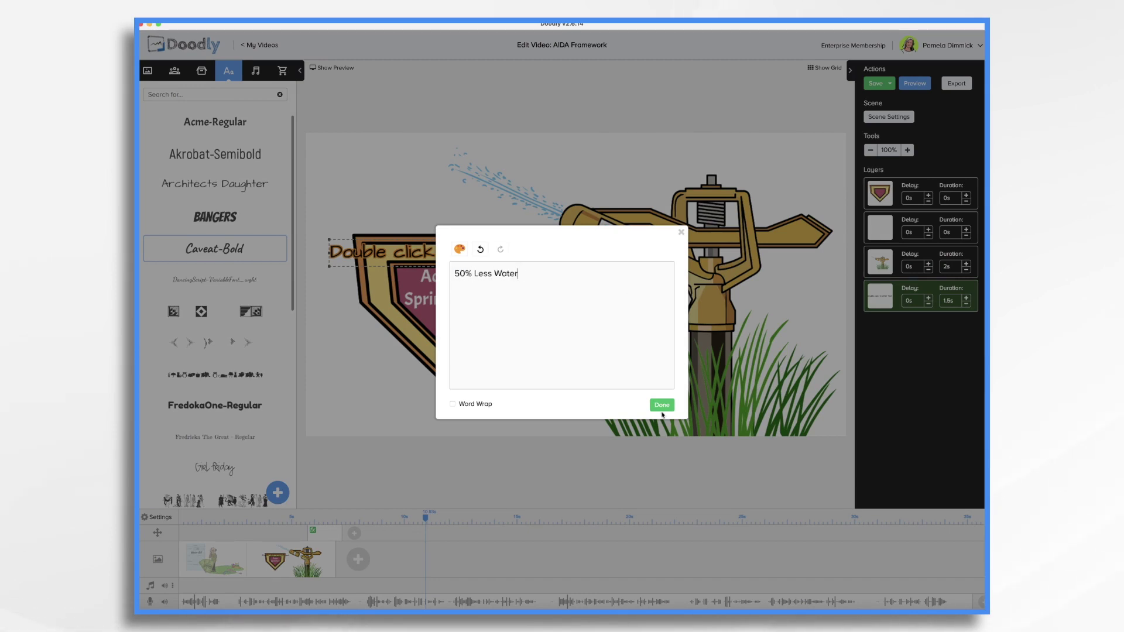
click(663, 410)
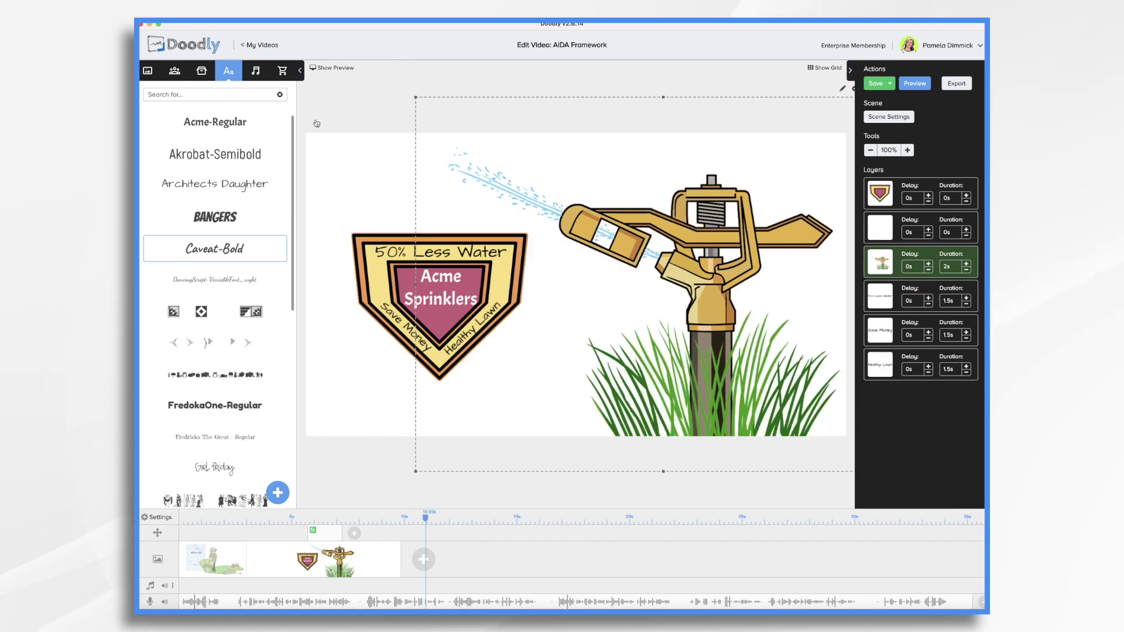
Show the preview beside the canvas and play the second scene from its start at about 3 s
click(337, 69)
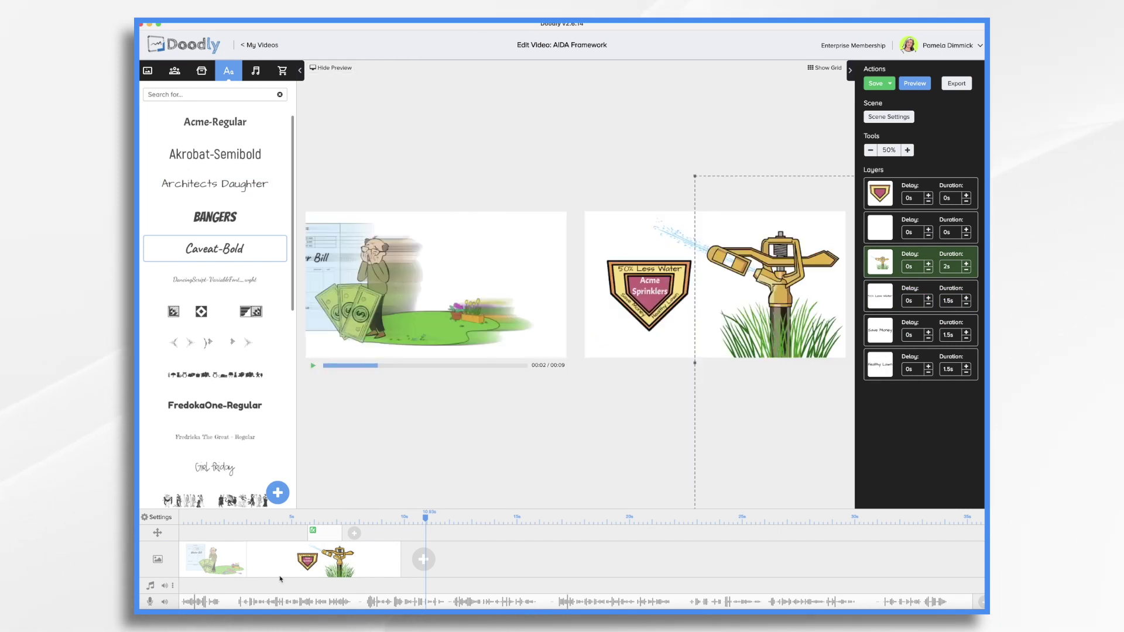
click(251, 518)
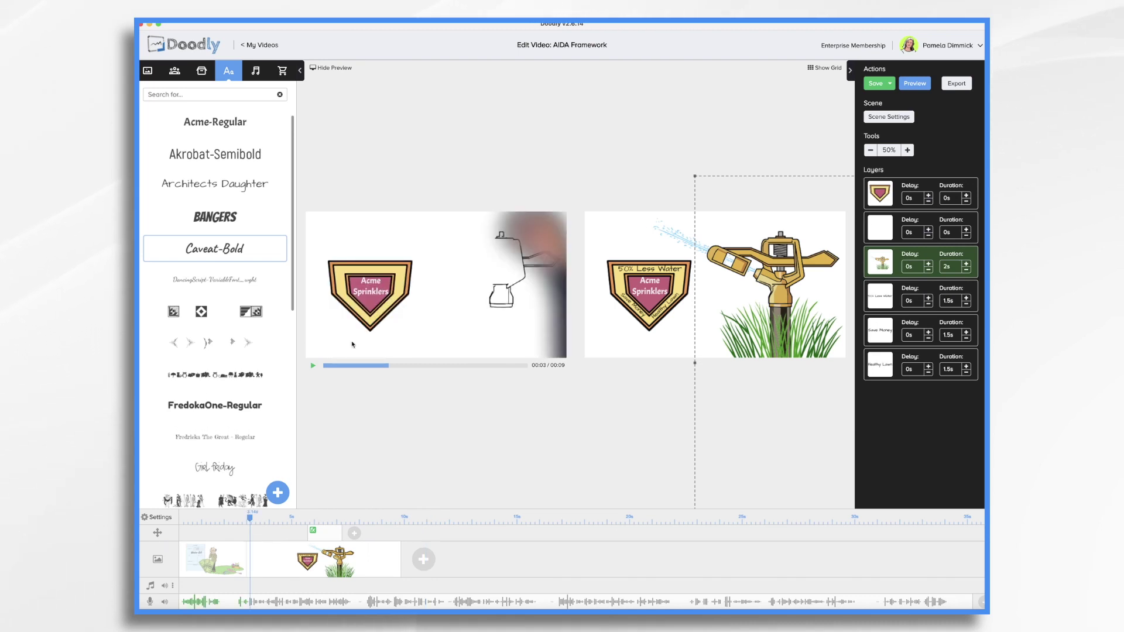
click(314, 367)
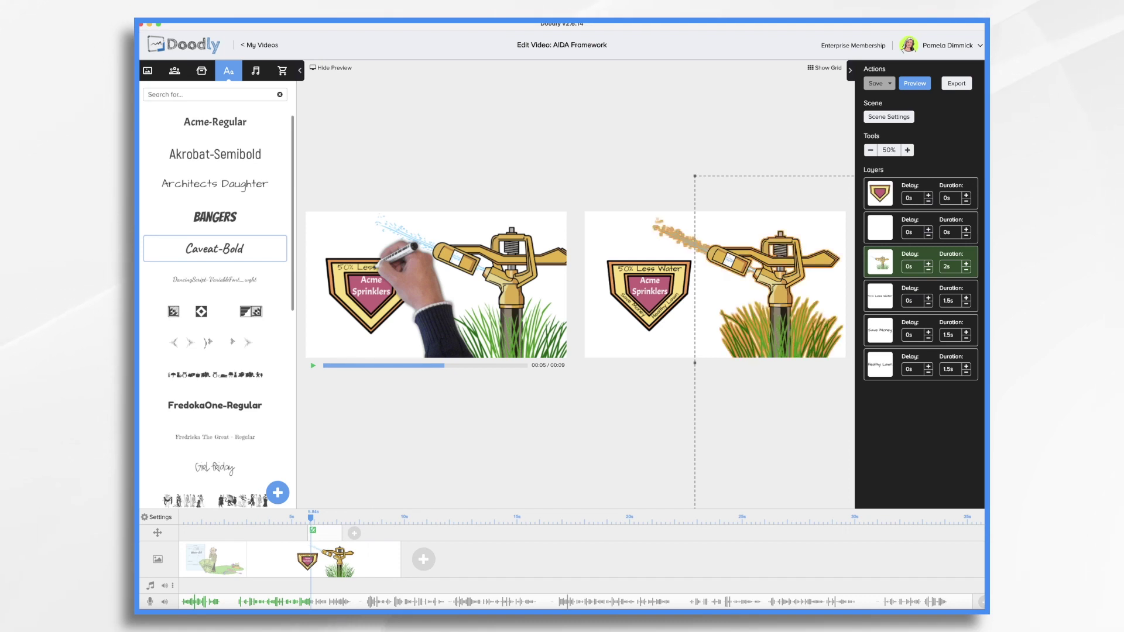
Set the "50% Less Water" text's delay to 3 s and replay the second scene from about 4 s
click(928, 298)
click(929, 299)
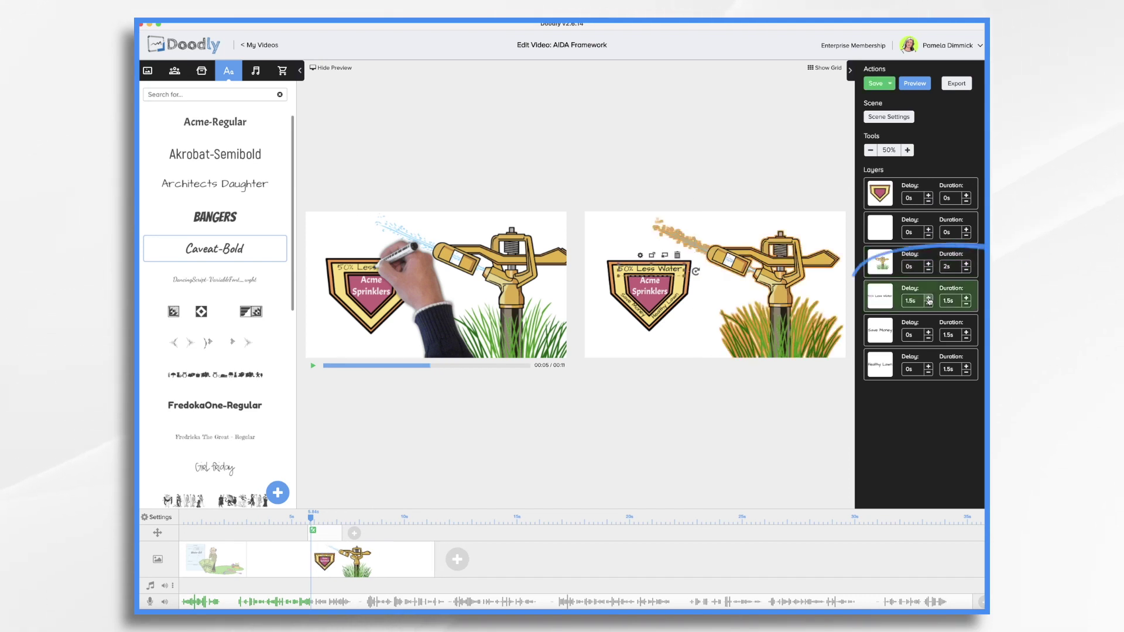
click(929, 299)
click(928, 298)
click(928, 298)
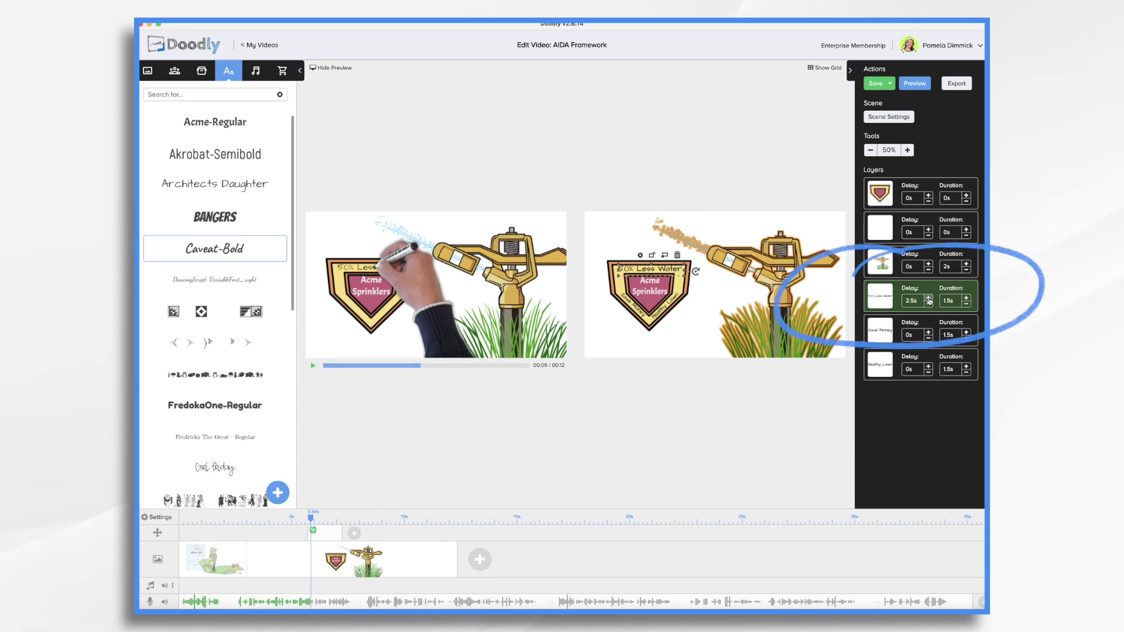
click(928, 299)
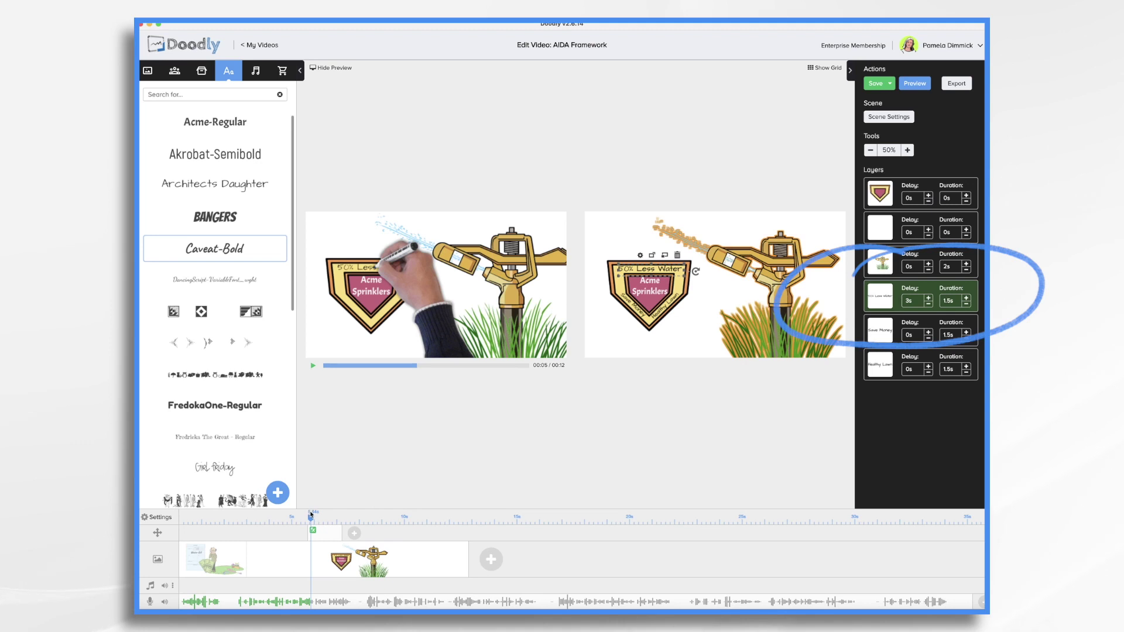
drag(311, 519, 272, 522)
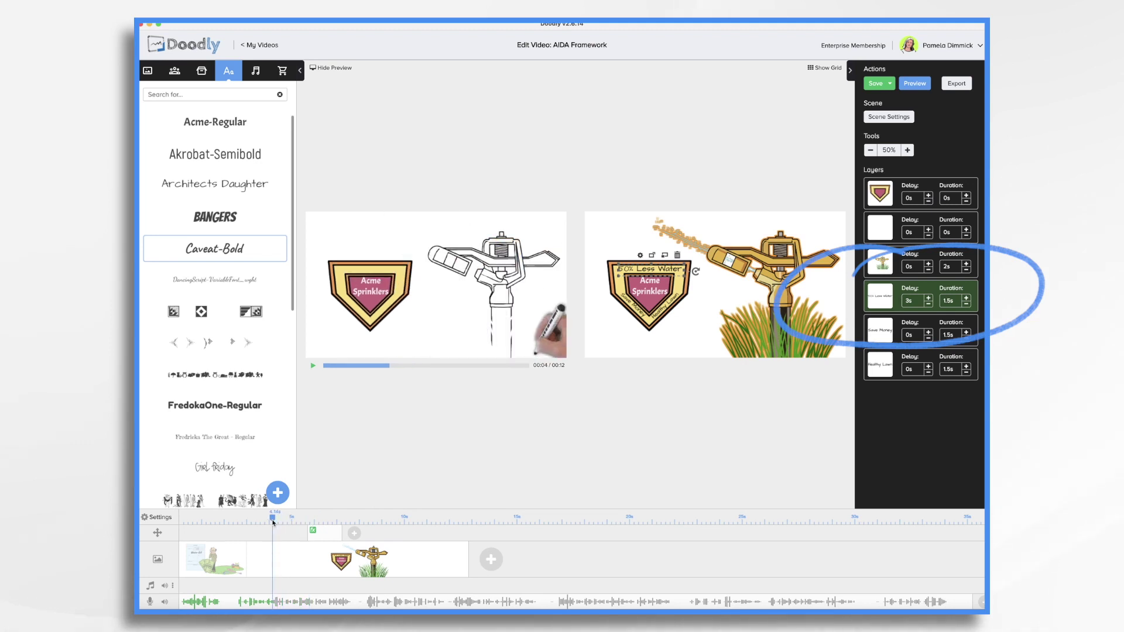
click(313, 366)
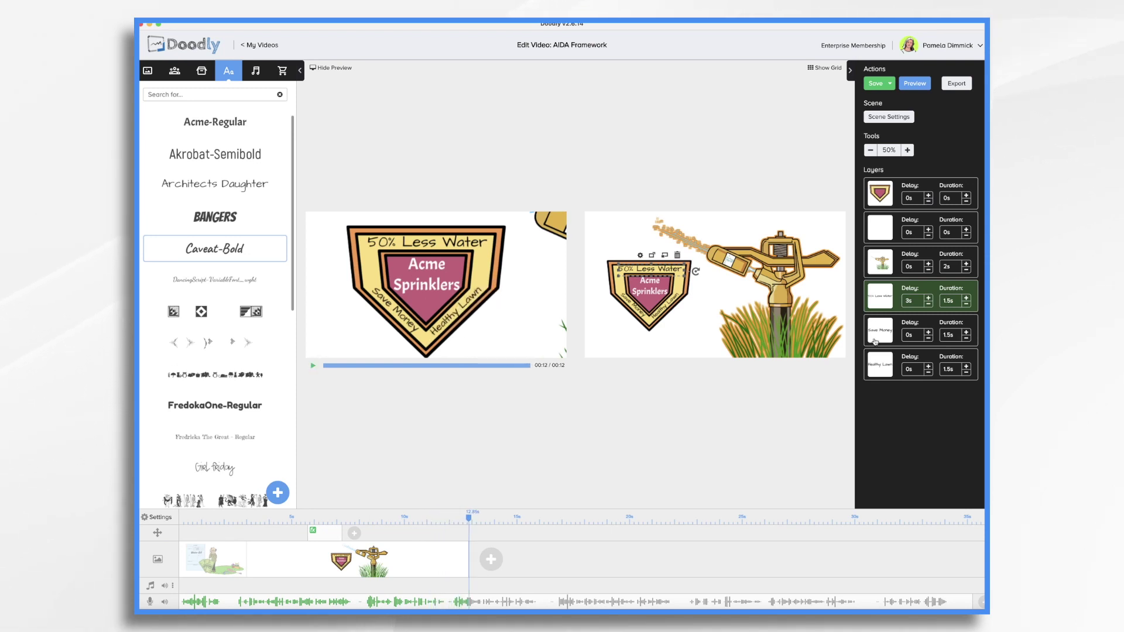
Set the "Save Money" text's delay to 2 s and replay the second scene from about 4.5 s
click(929, 332)
click(928, 332)
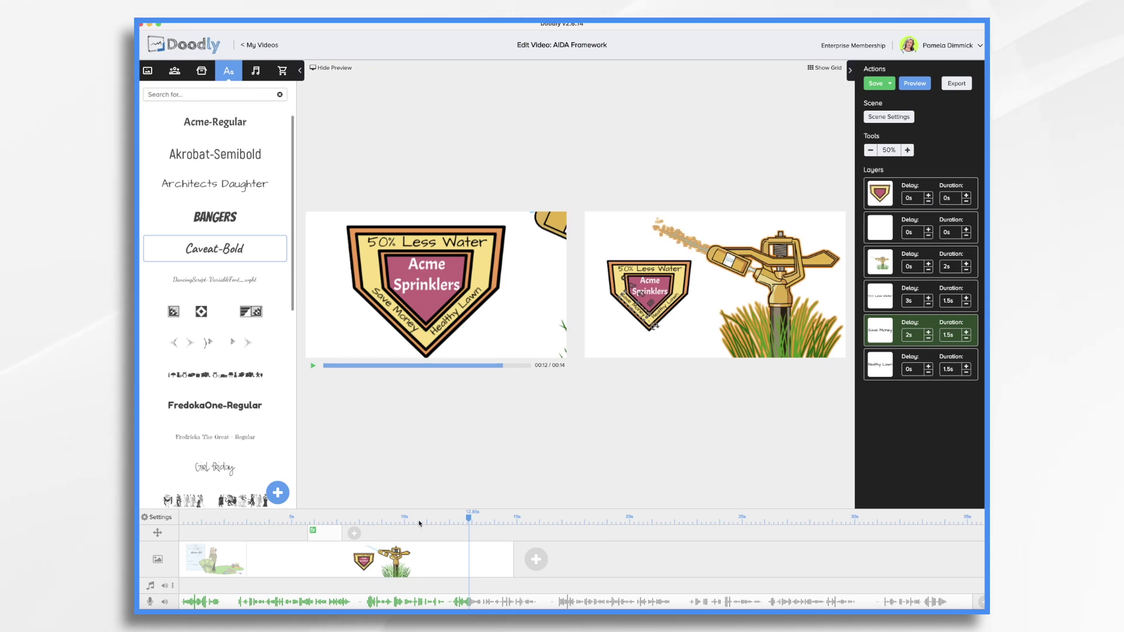
drag(470, 519, 435, 518)
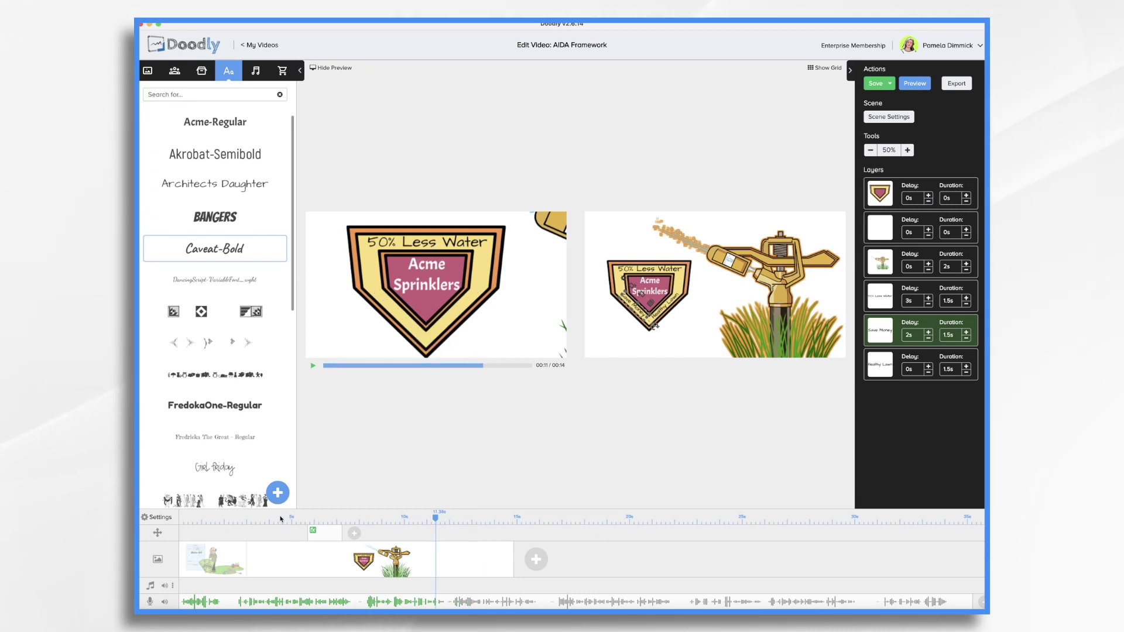
click(281, 517)
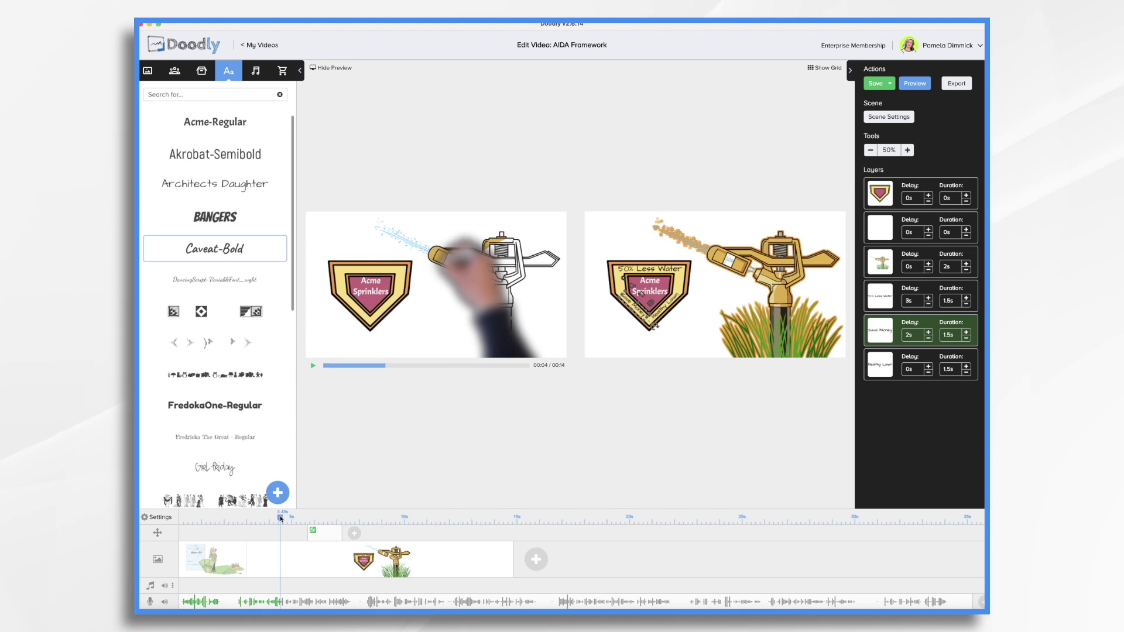
click(313, 367)
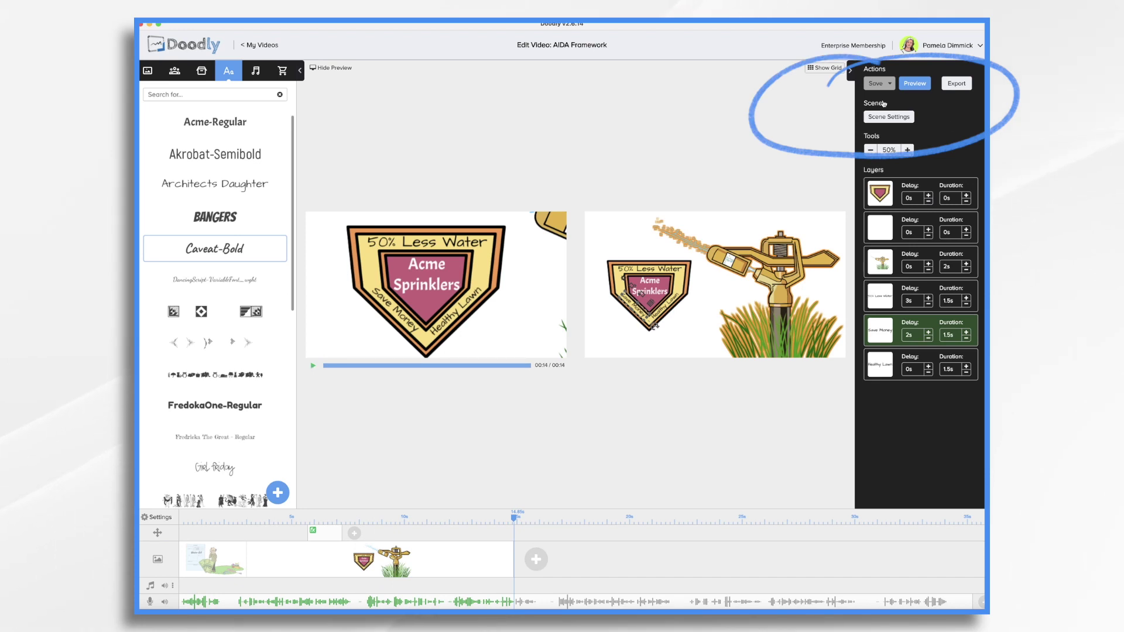
Set the second scene's extra time at the end to 1.5 s and apply the scene settings
click(889, 117)
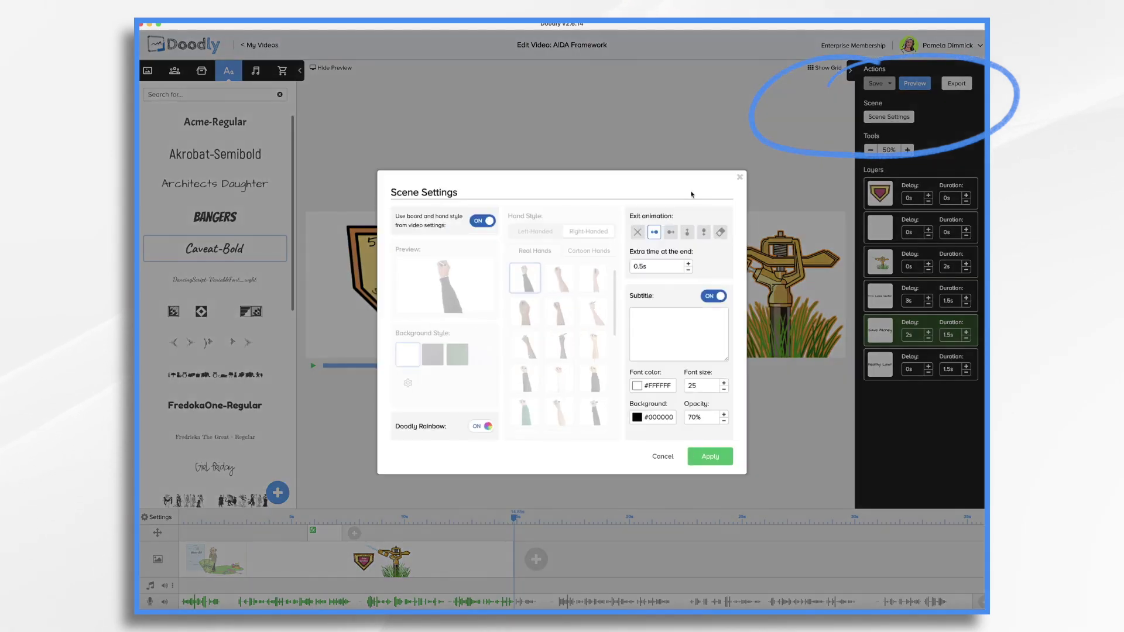
click(689, 264)
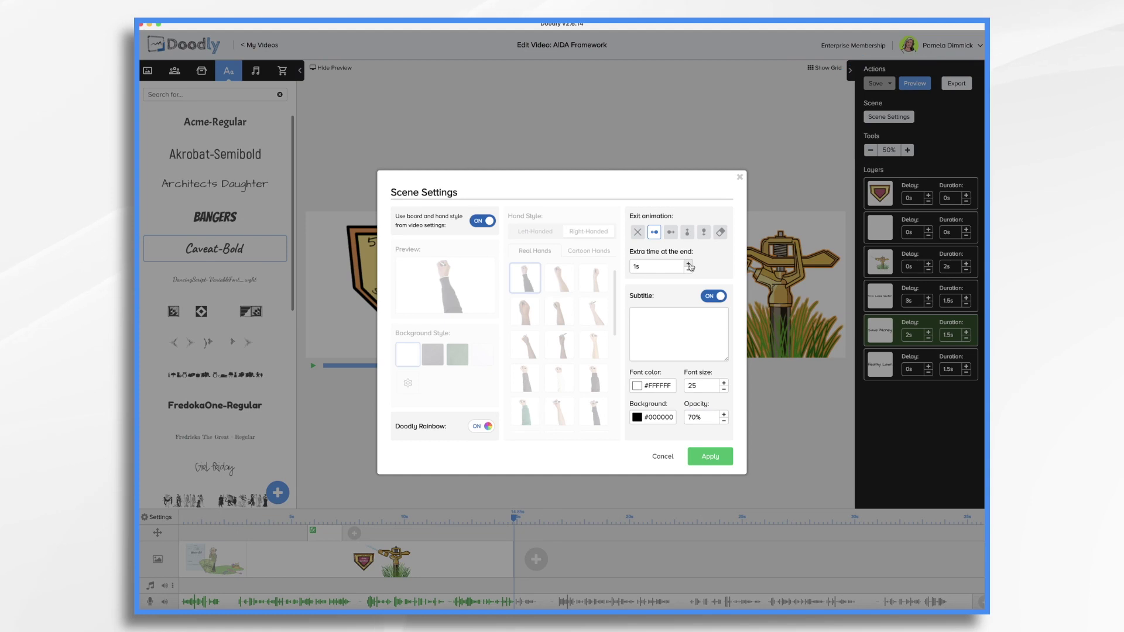
click(690, 264)
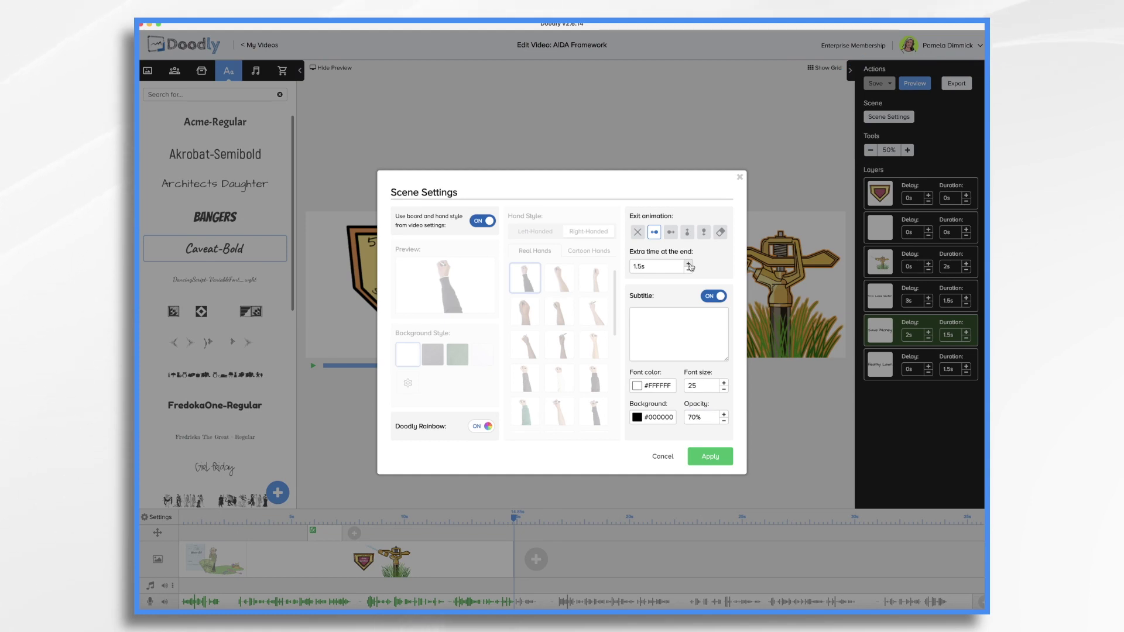
click(708, 458)
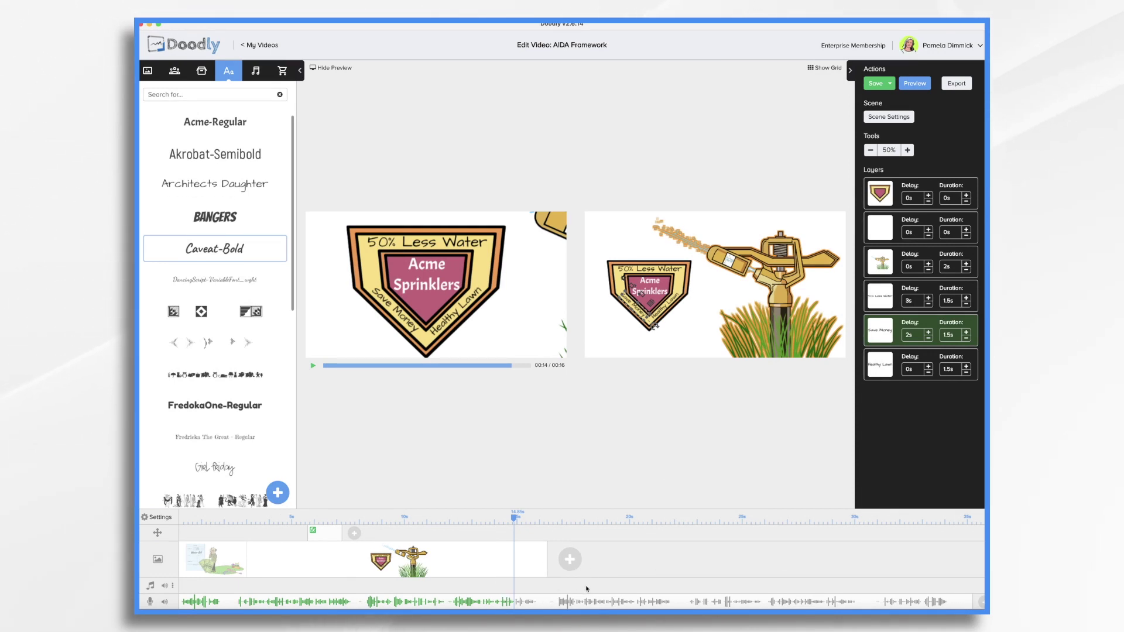
Move the pan and zoom effect to start at 8 s on the timeline and preview the zoom onto the emblem
mouse_move(325, 536)
drag(514, 521, 360, 521)
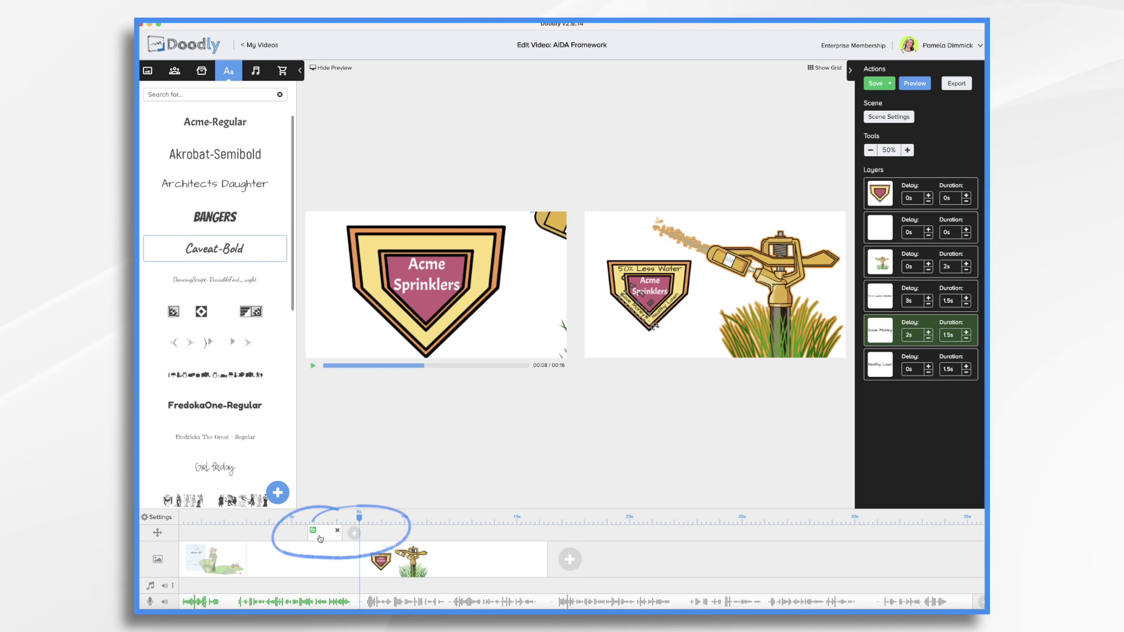
drag(321, 538, 374, 534)
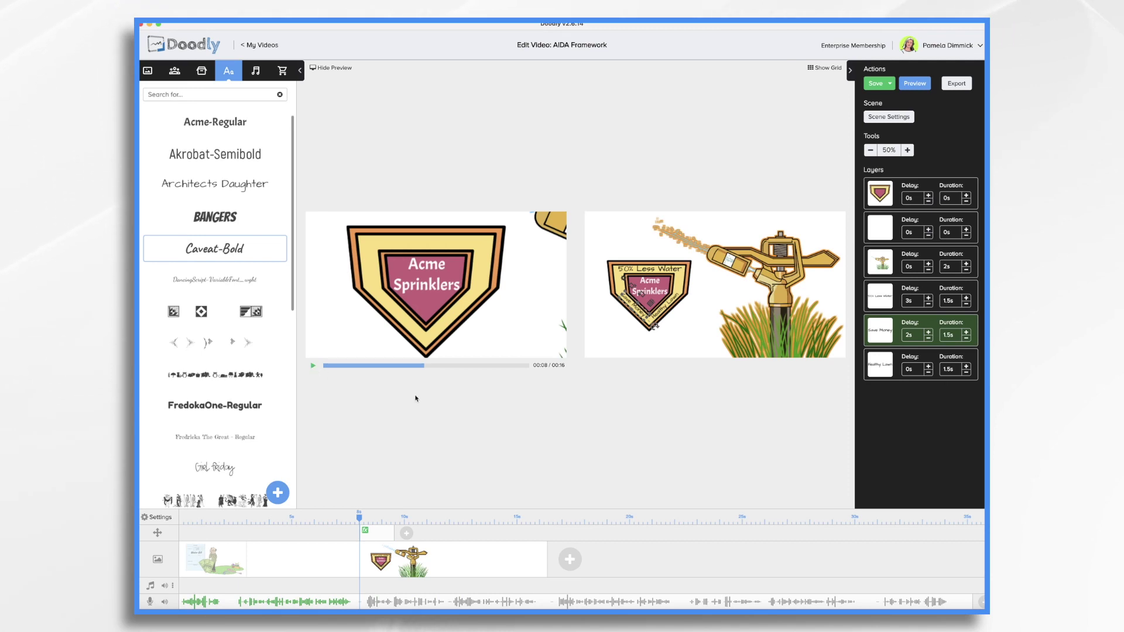
click(333, 517)
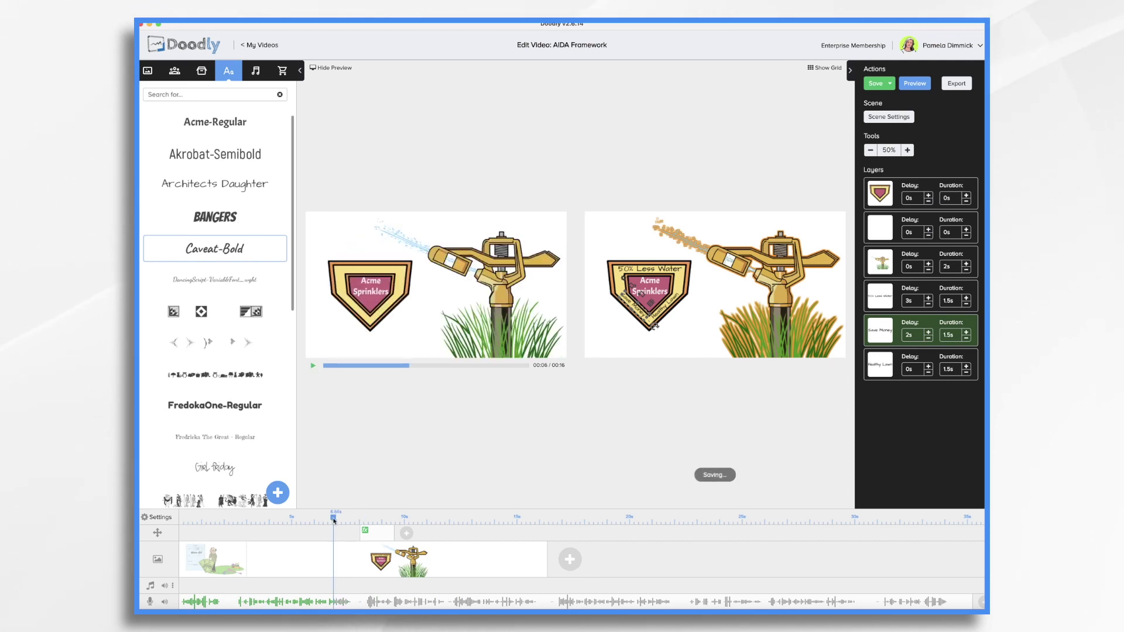
click(314, 366)
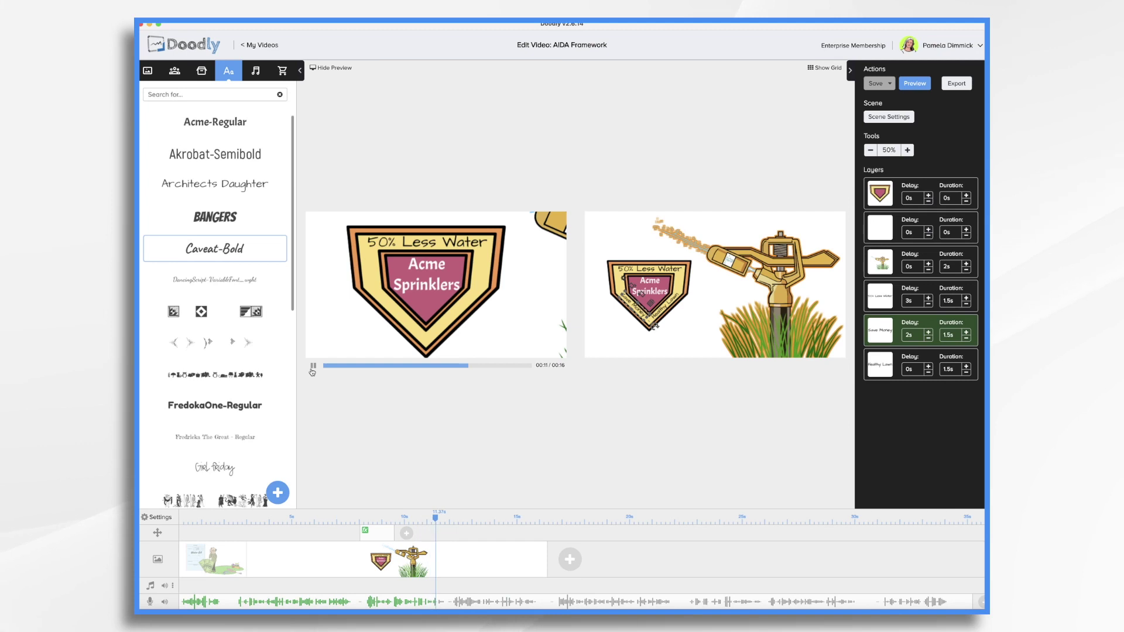
click(313, 366)
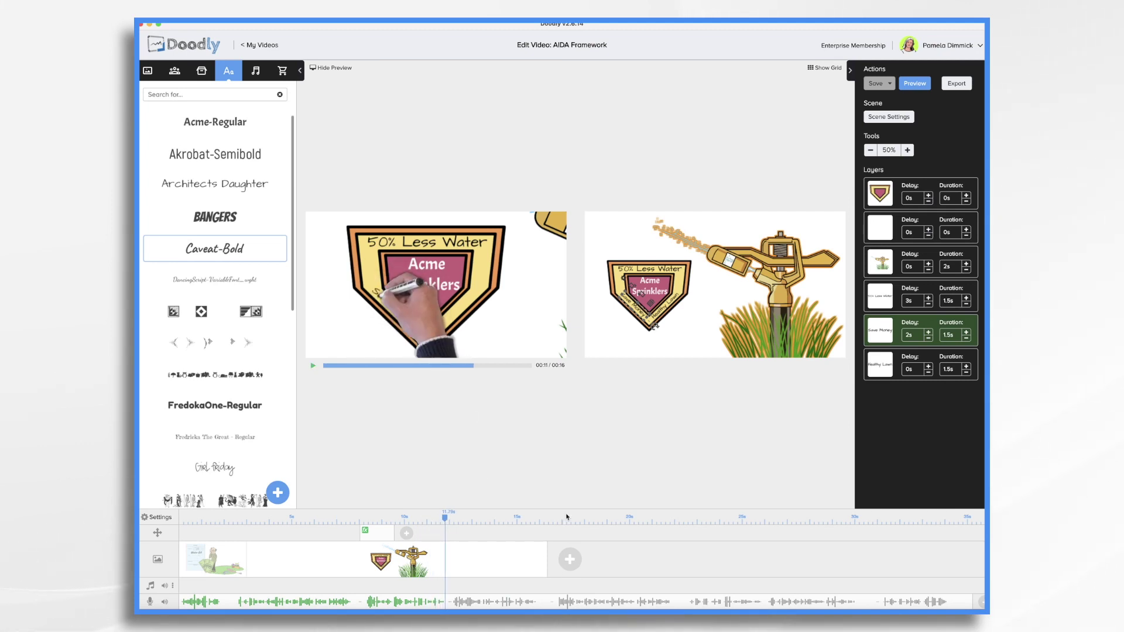
Add a third scene and place the Philip character with both arms spread, enlarged to a centred half-body view
click(570, 559)
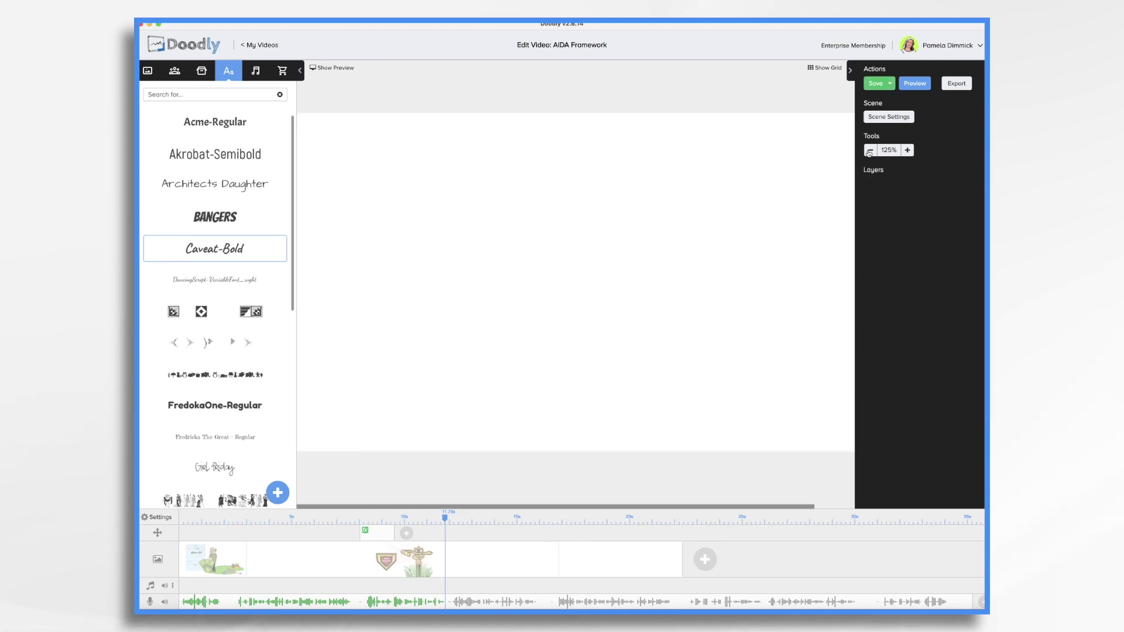
click(221, 550)
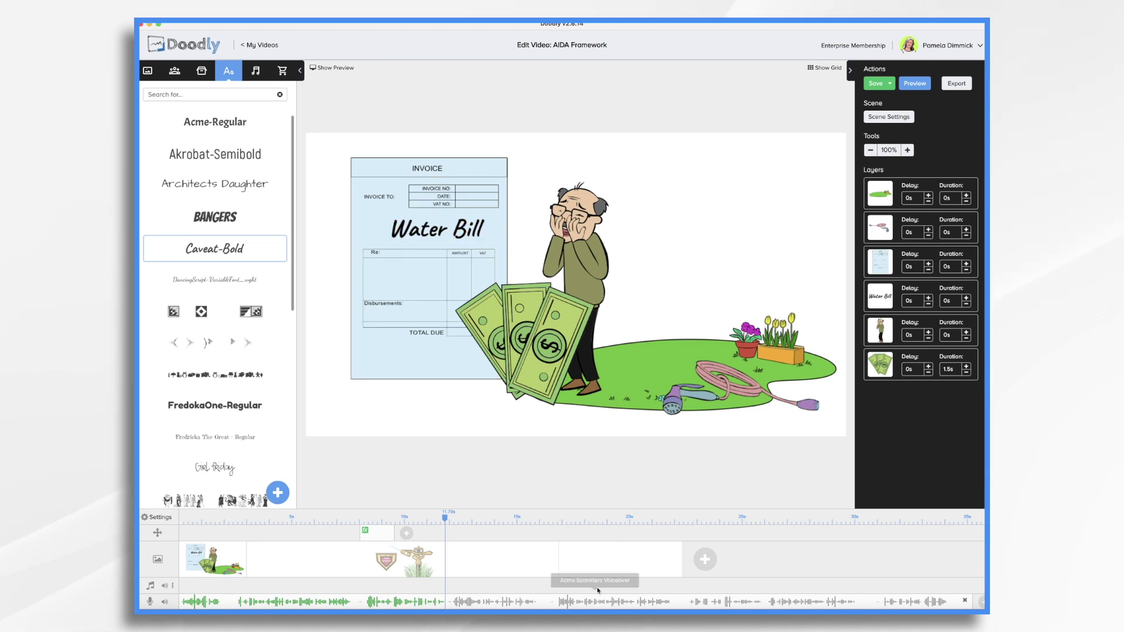
click(595, 567)
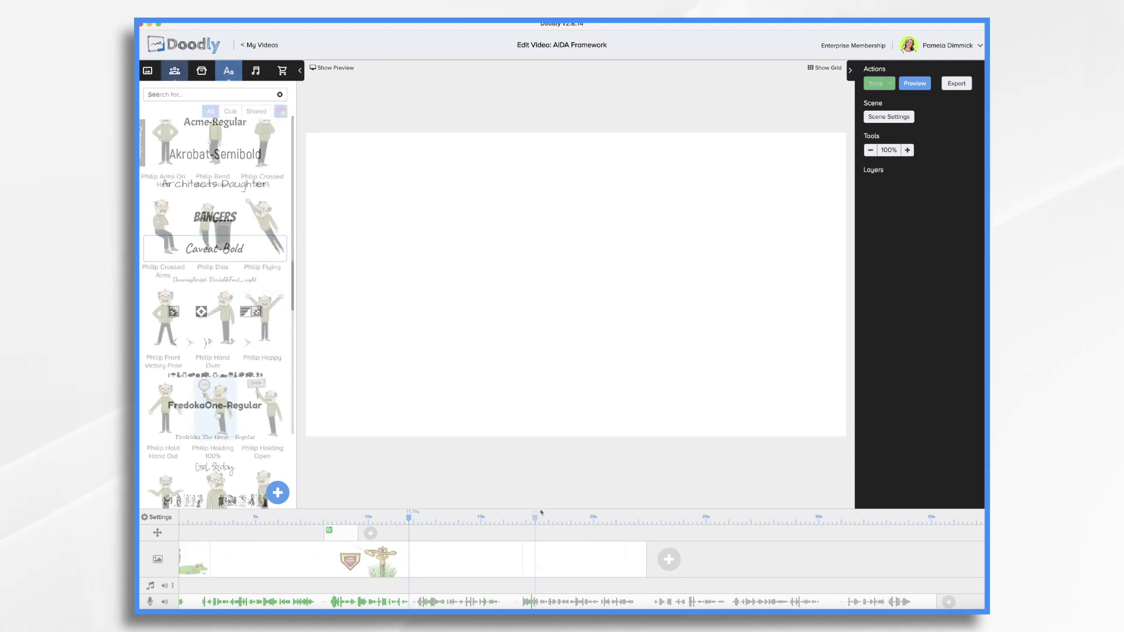
drag(165, 486, 597, 293)
drag(565, 395, 360, 306)
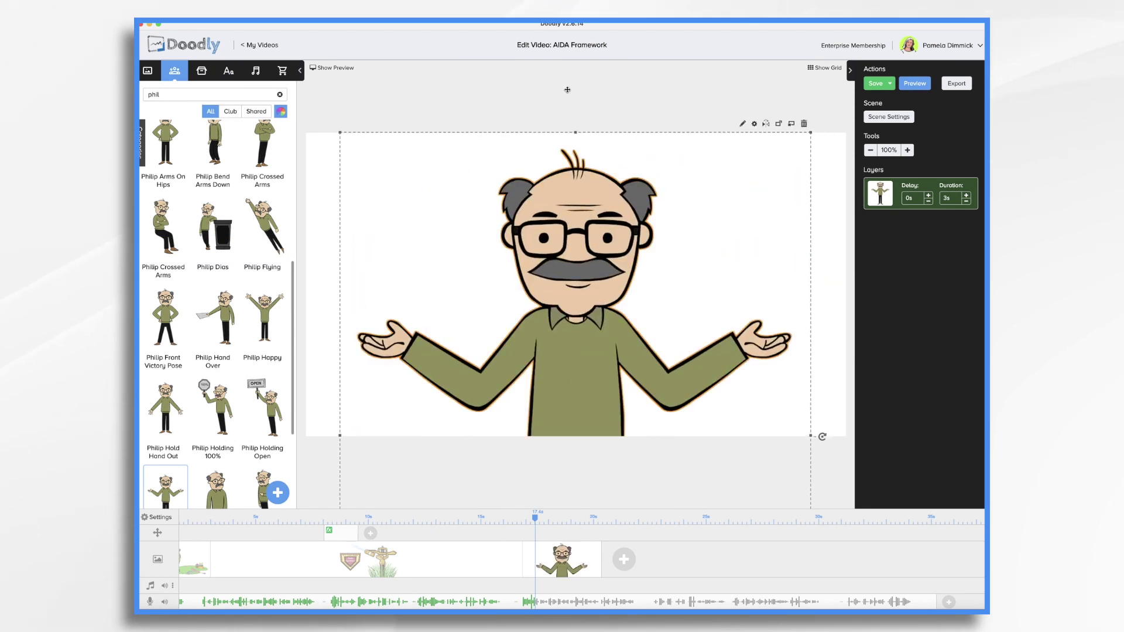
Add word-wrapped text "No More Wasting Water" above the character's open hand on the left side of the scene
click(228, 70)
click(215, 154)
text(No More Wasting Water)
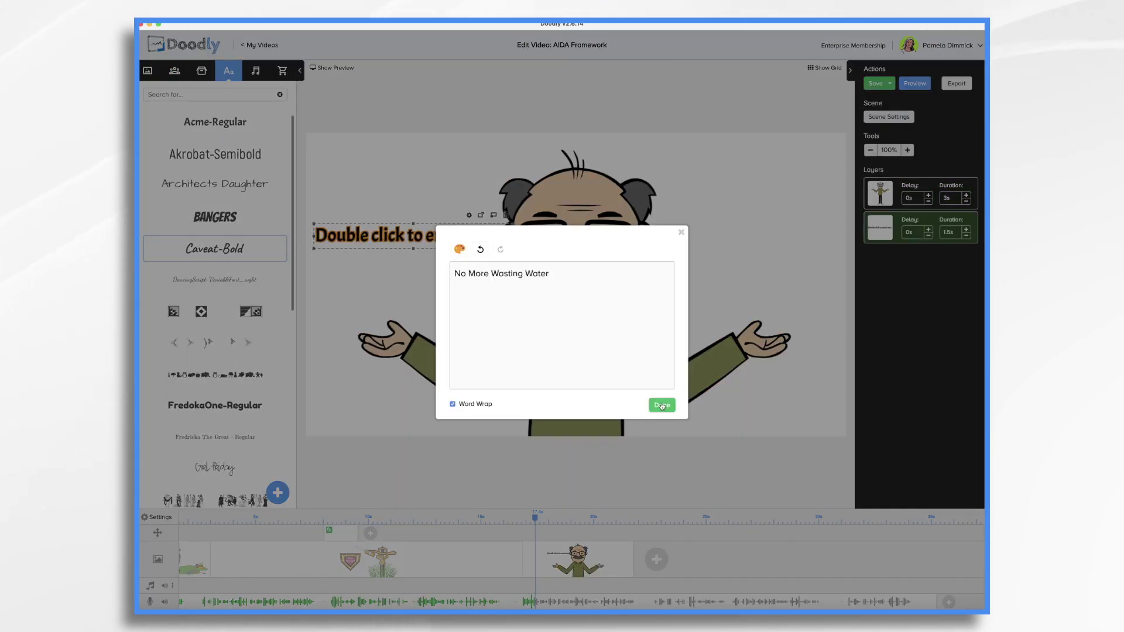
click(662, 405)
drag(439, 275, 452, 301)
Duplicate the text above the character's other hand and change the copy to "No More High Water Bills"
key(super+c)
key(super+v)
drag(447, 246, 774, 256)
double_click(774, 257)
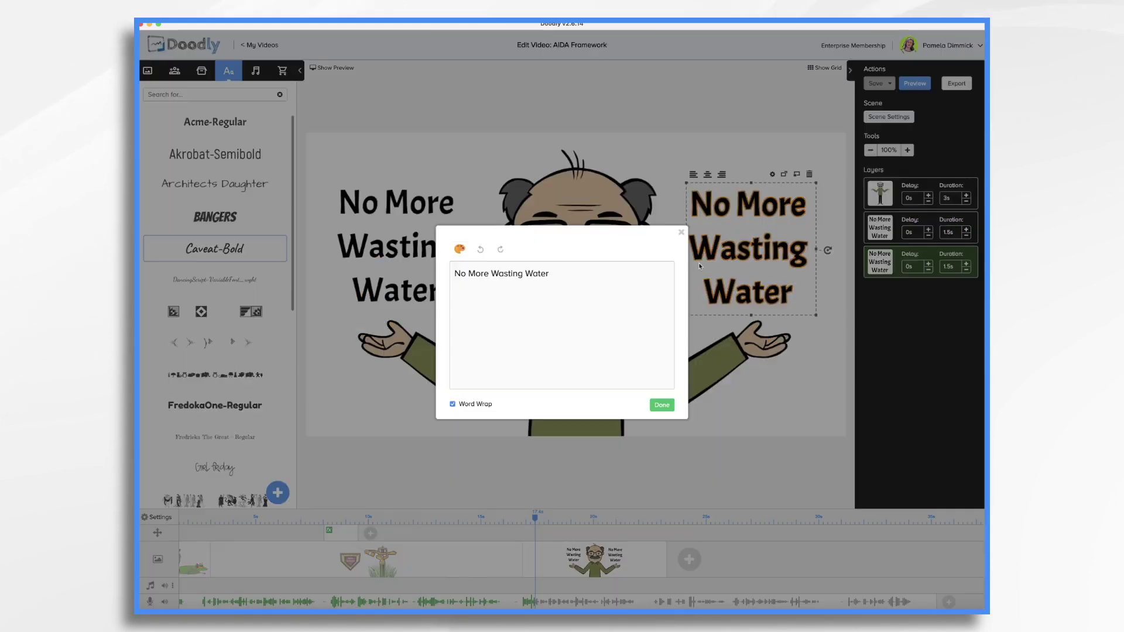
key(super+v)
click(660, 403)
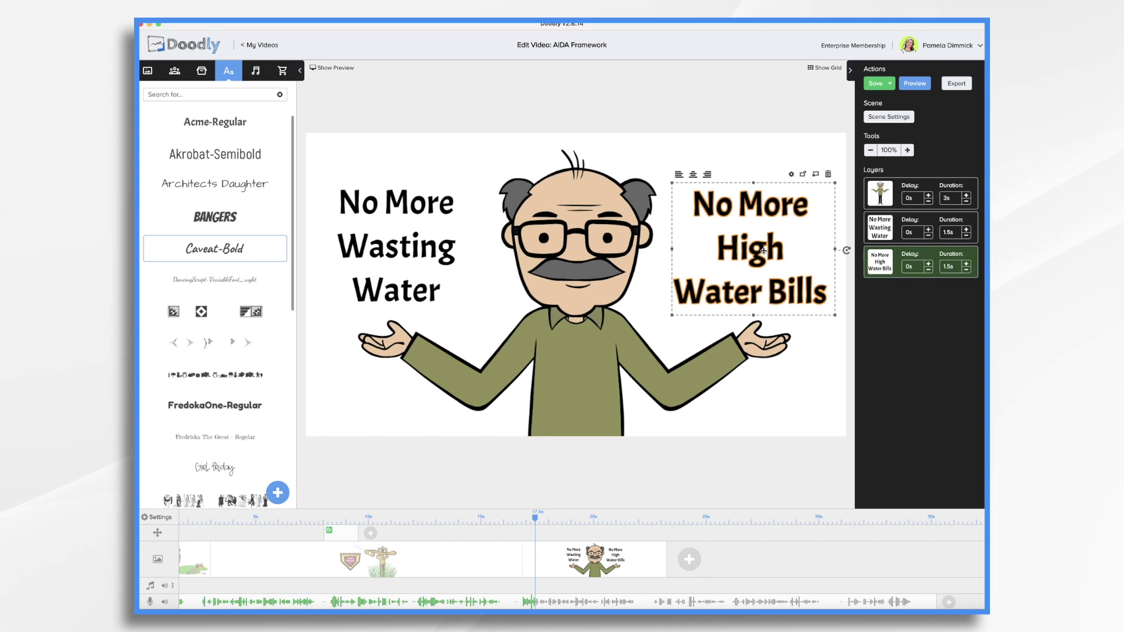
Preview the third scene with the character and both text lines, and close the preview
right_click(559, 566)
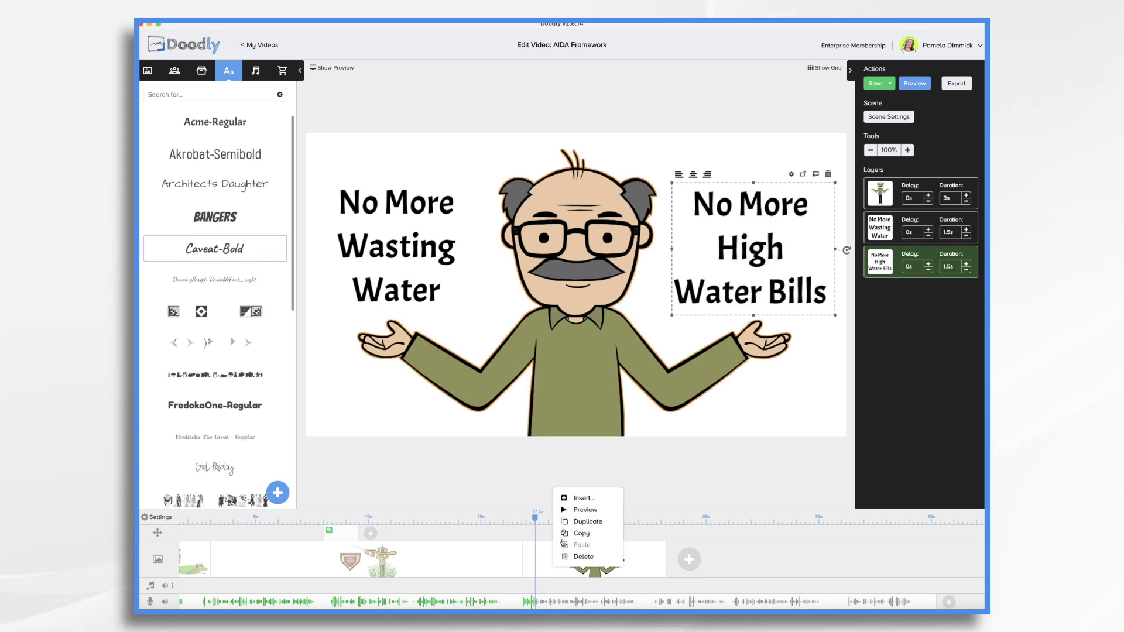
click(563, 510)
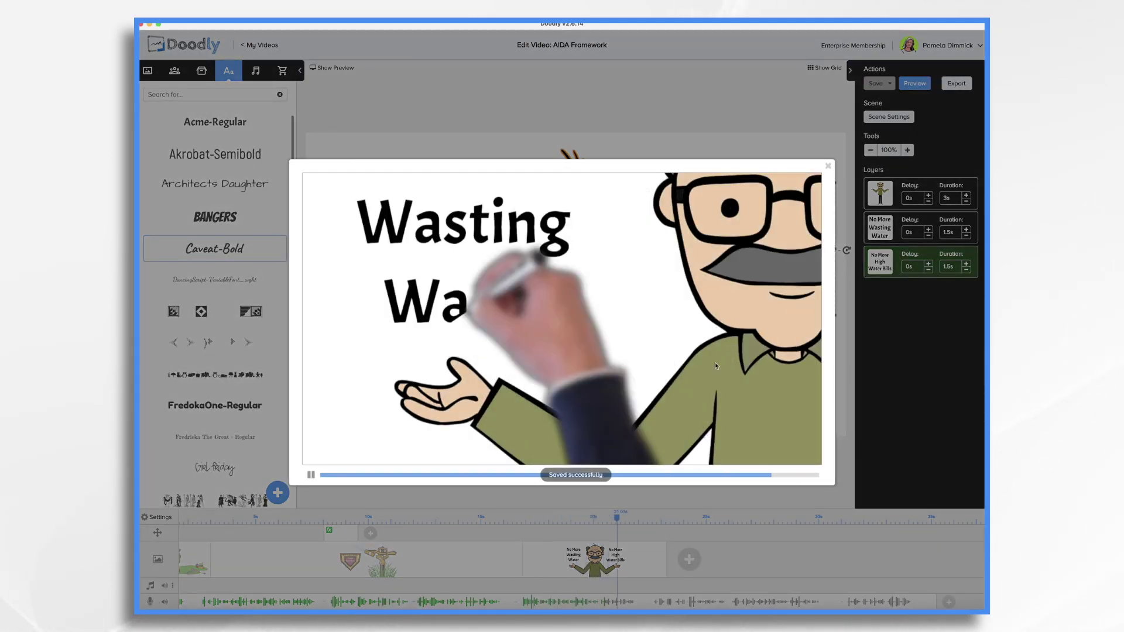
click(828, 166)
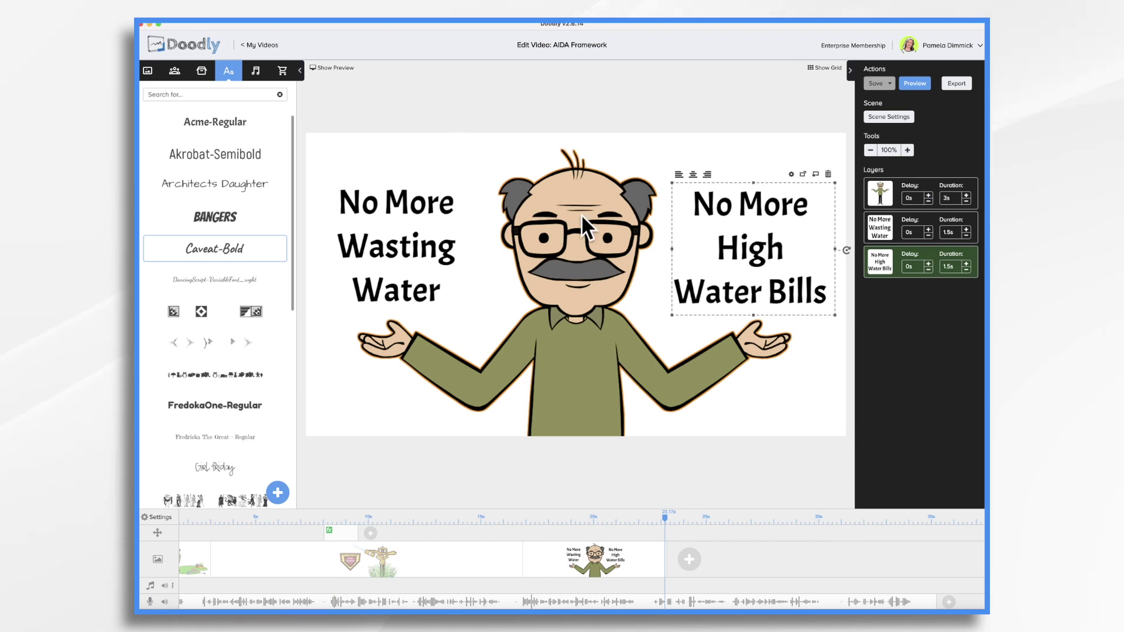
Add a pan and zoom effect to the timeline and align it with the start of the third scene
click(372, 535)
drag(373, 535, 403, 534)
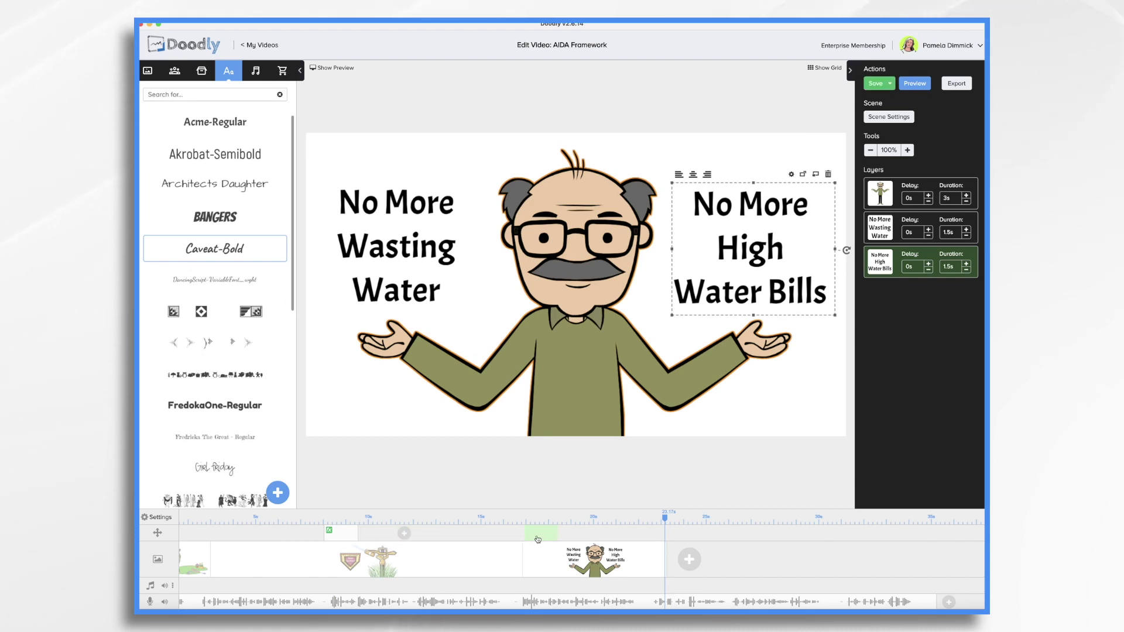
drag(537, 539, 536, 539)
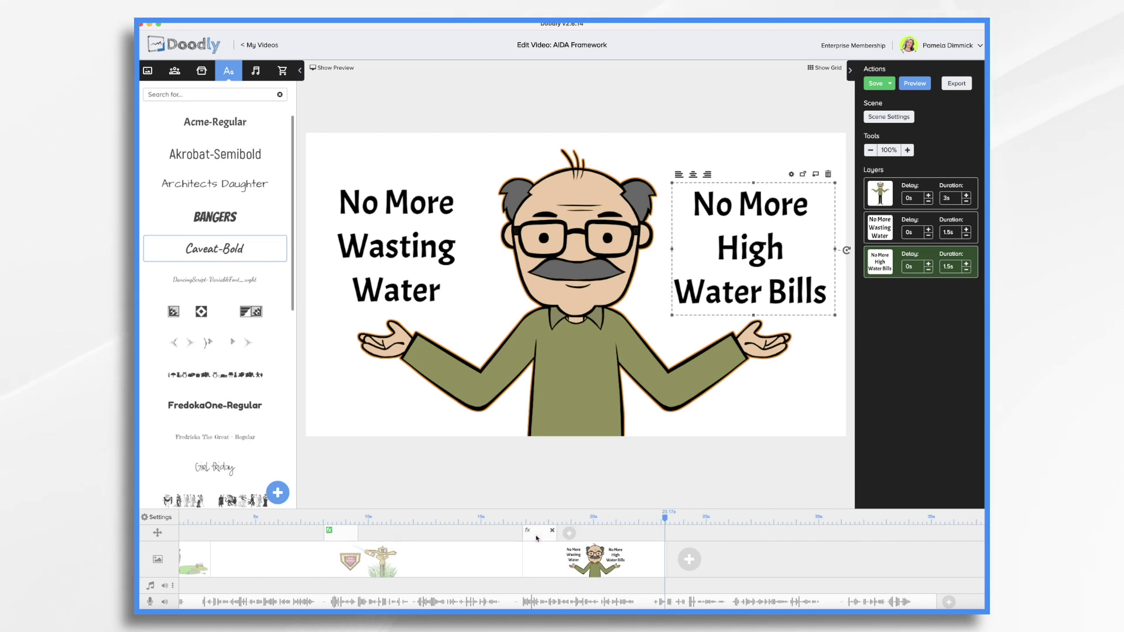
Enlarge both the Start and End areas of the third scene's pan and zoom effect to the full frame and apply it
click(537, 538)
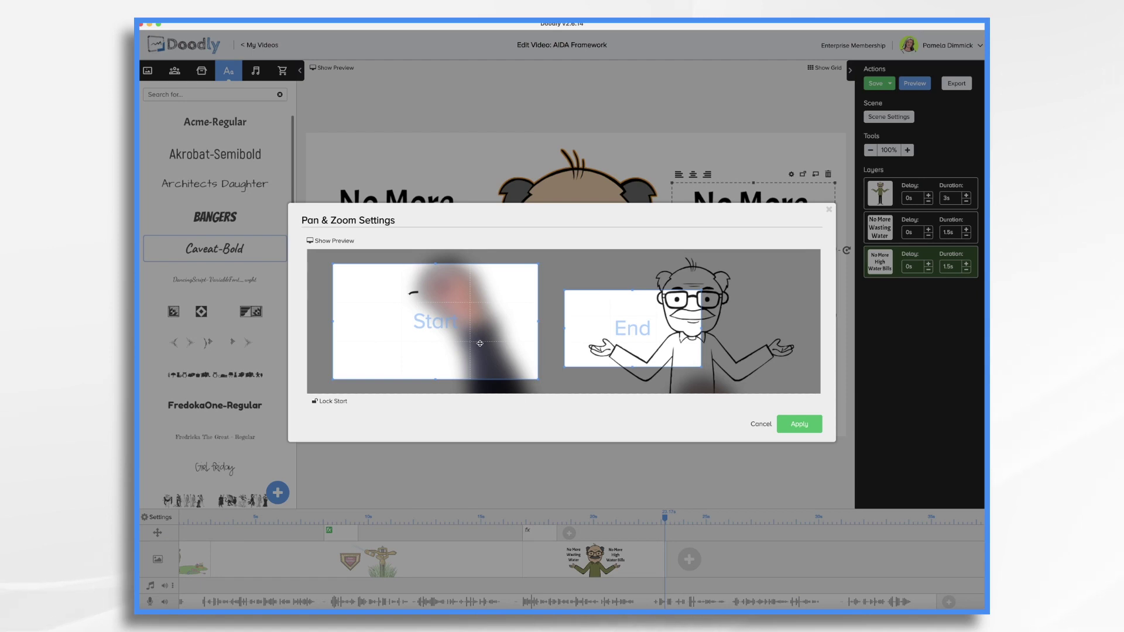
drag(485, 342, 493, 316)
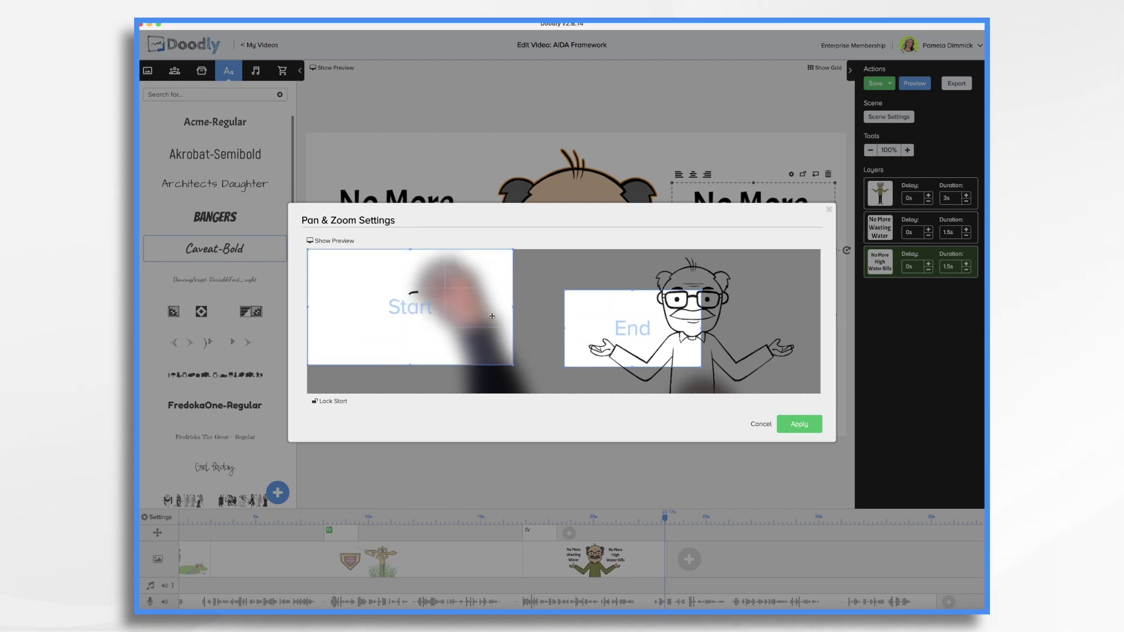
drag(513, 367, 564, 393)
drag(631, 337, 631, 296)
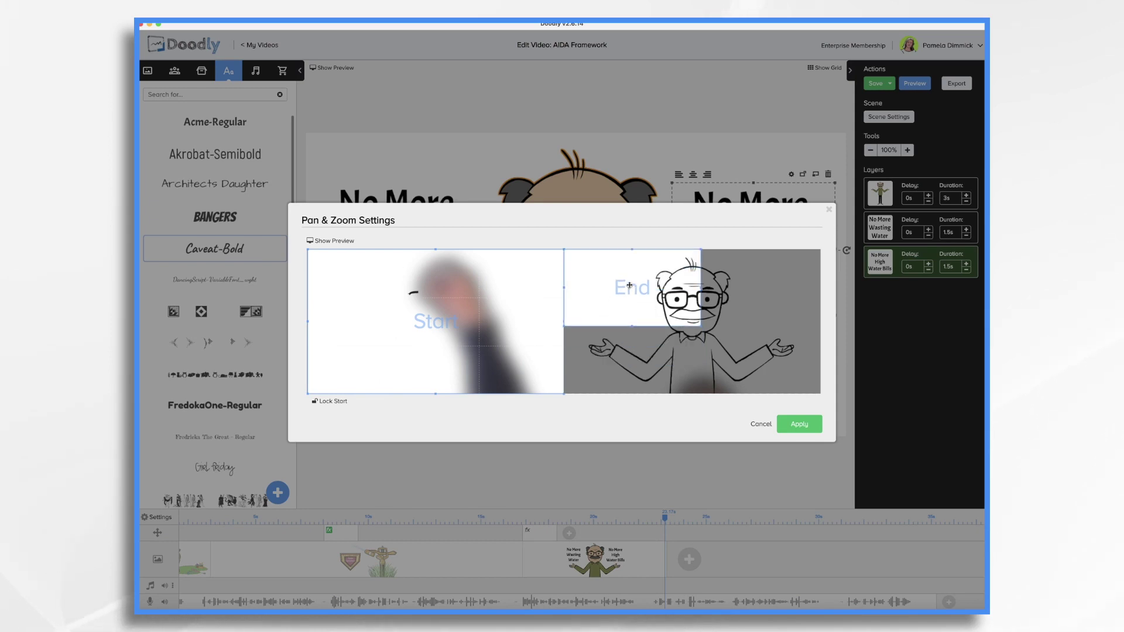
drag(700, 326, 820, 393)
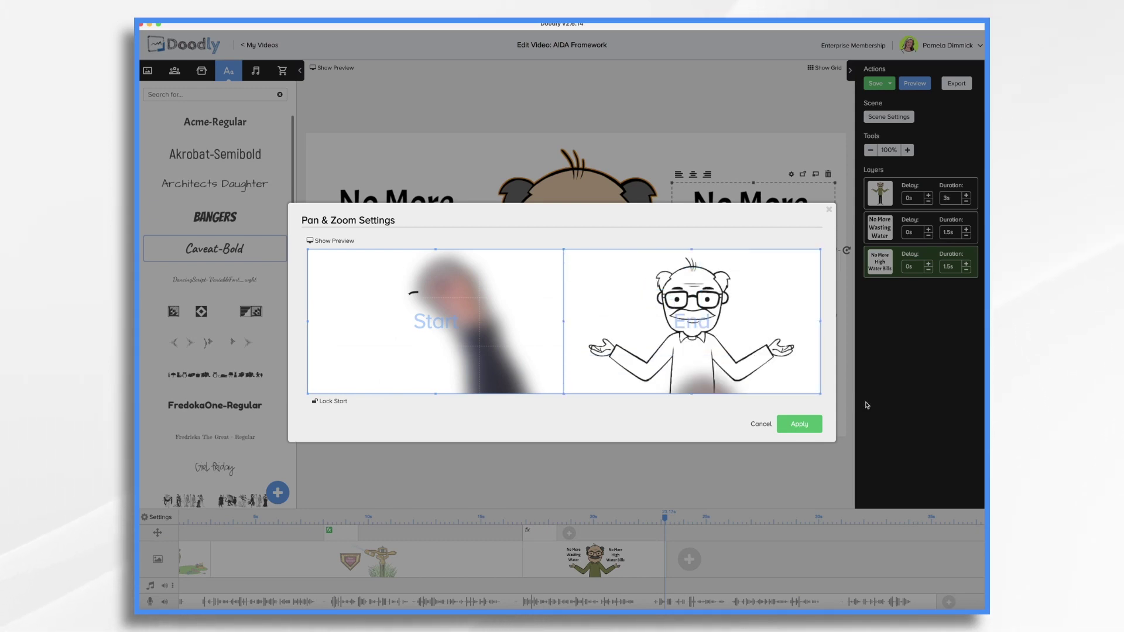
click(800, 424)
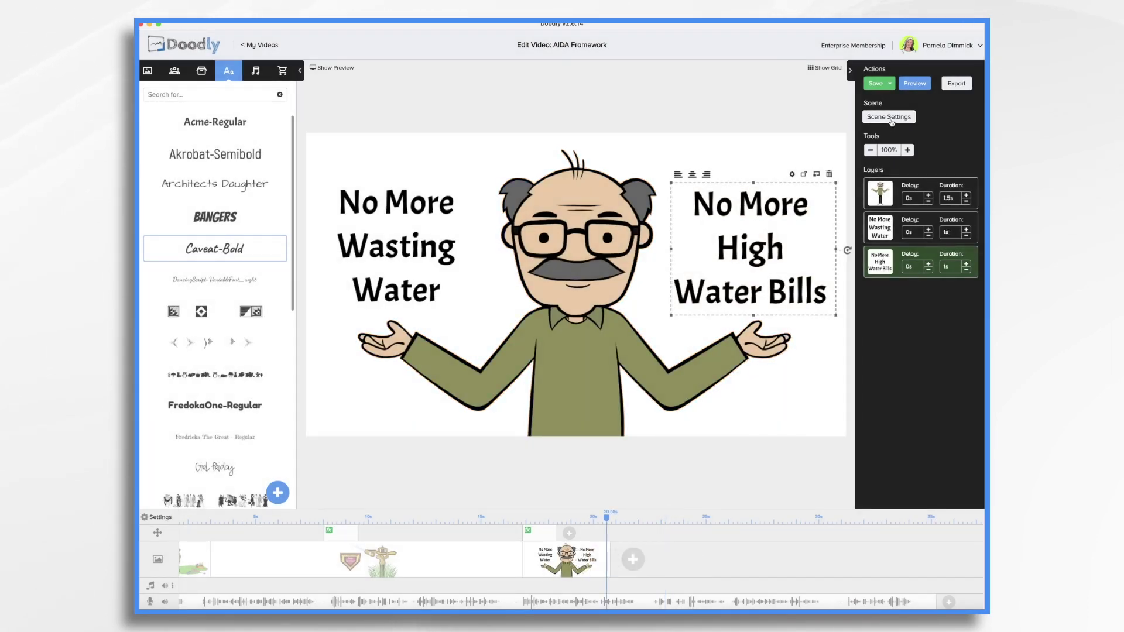
Set the third scene's extra time at the end to 2s
click(889, 117)
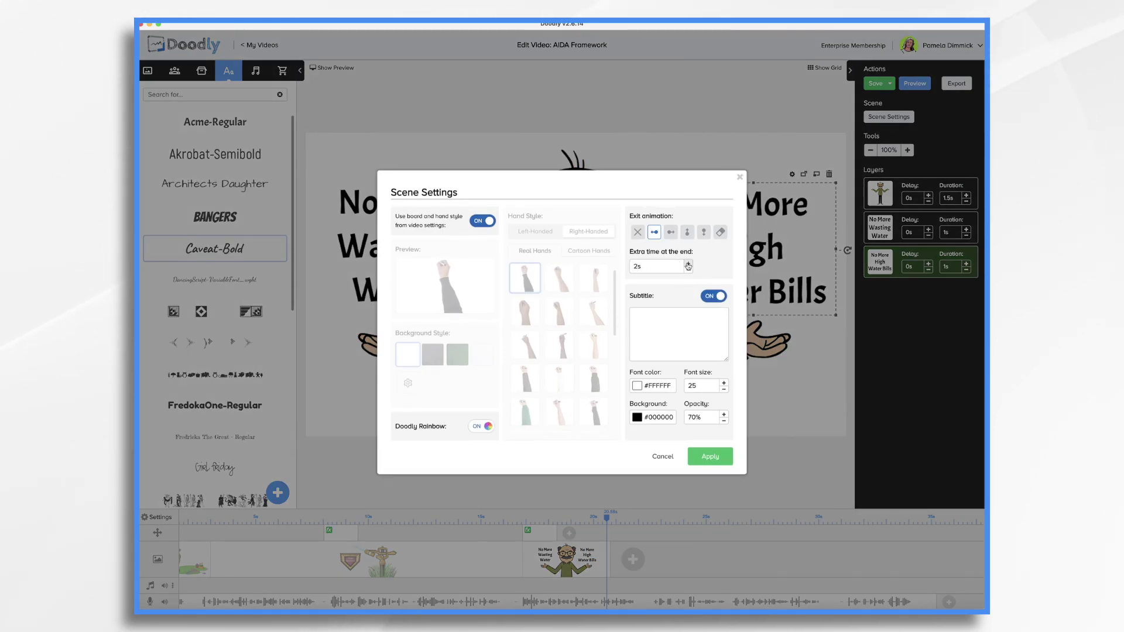
click(712, 457)
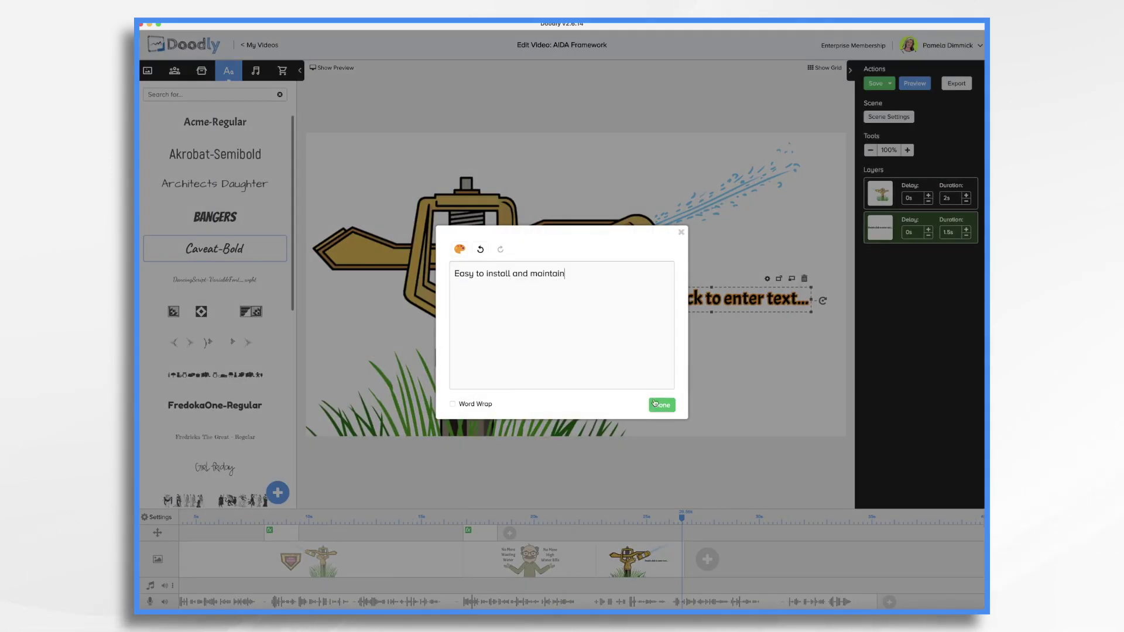
Add the texts "Easy to install and maintain" and "Spend more time enjoying your lawn" below the sprinkler's water spray in the fourth scene
click(662, 405)
click(215, 154)
text(Spend more time enjoying your lawn)
click(660, 403)
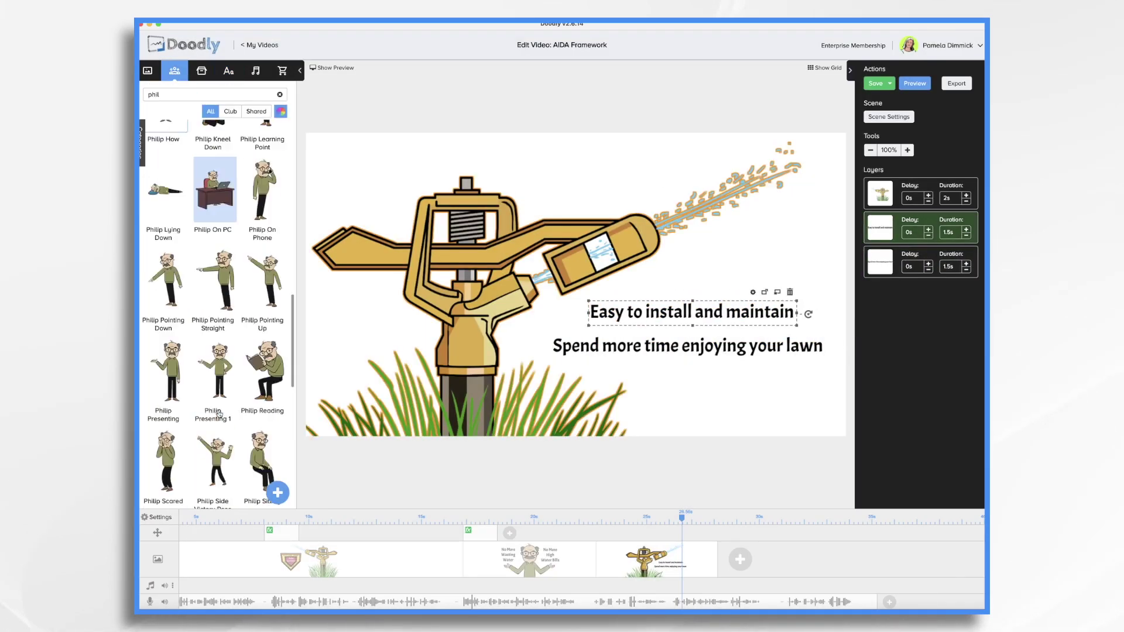
Place the Philip Thumbs Up character opposite the sprinkler in the fourth scene and adjust its position
scroll(218, 414, down, 5)
click(213, 267)
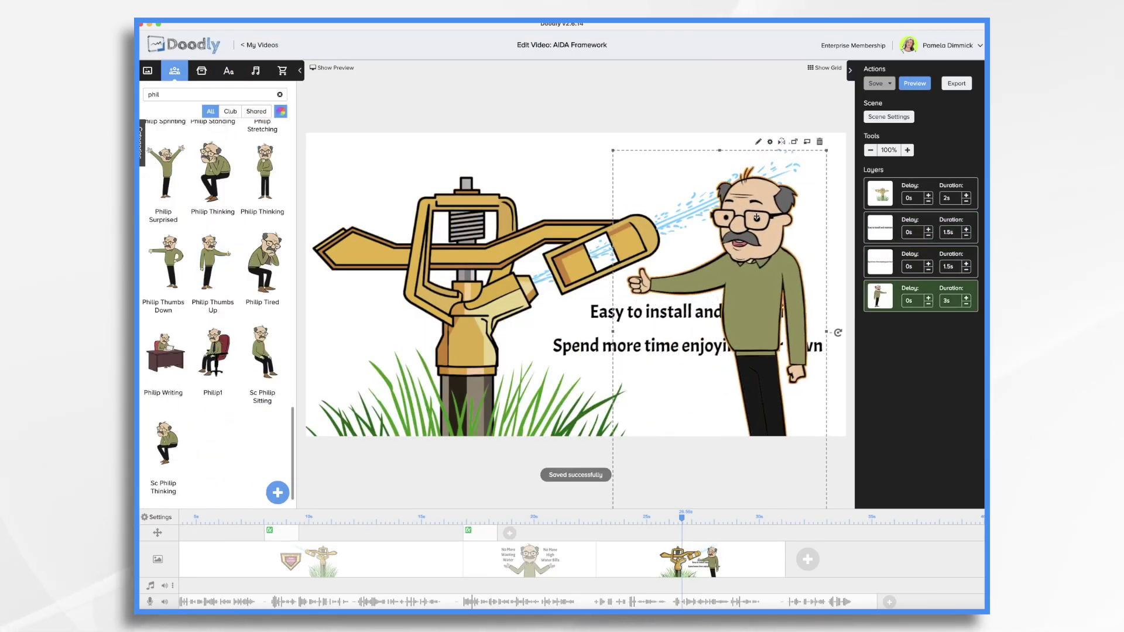
mouse_move(770, 230)
mouse_down()
mouse_move(778, 328)
mouse_move(764, 234)
mouse_up()
Change the lower text line in the fourth scene to "Enjoy your lawn"
double_click(703, 348)
text(Enjoy your lawn)
click(662, 405)
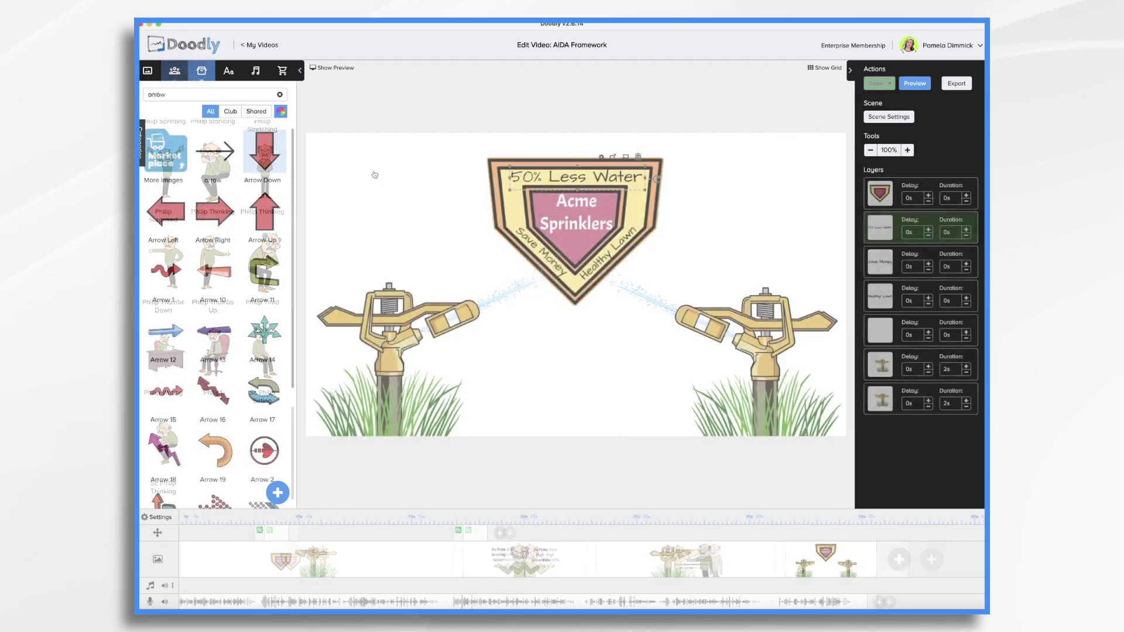
Add the red Arrow Down image to the last scene, shrink it, and centre it under the Acme Sprinklers badge
click(581, 367)
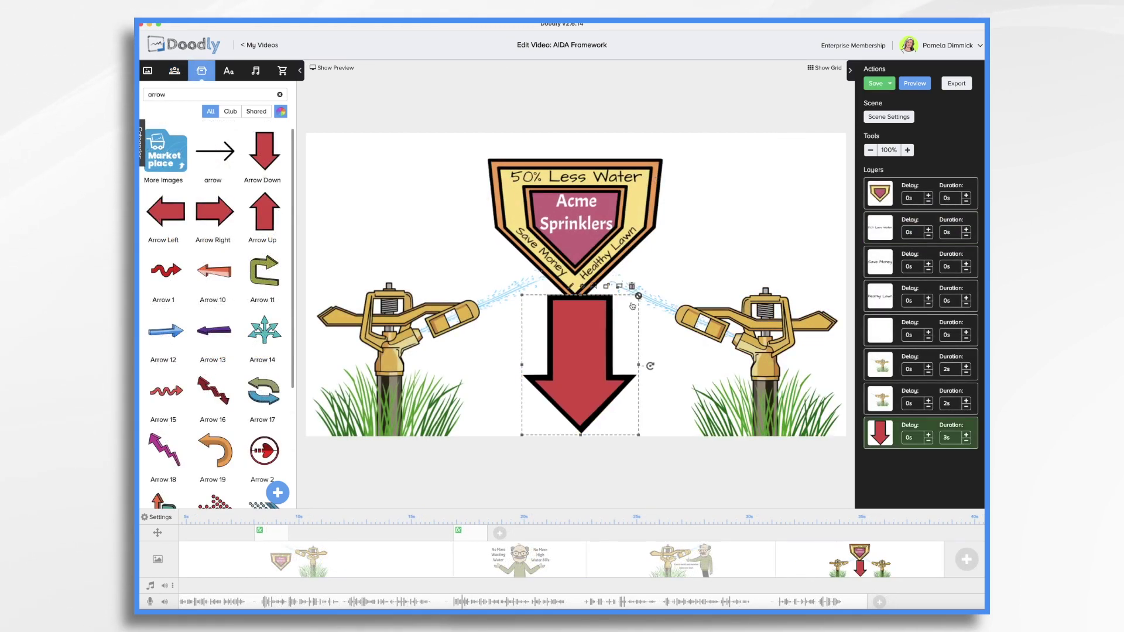
drag(635, 294, 596, 344)
drag(561, 385, 577, 379)
Add the text "Click for More Info" in Acme-Regular between the badge and the red arrow
click(228, 70)
click(215, 122)
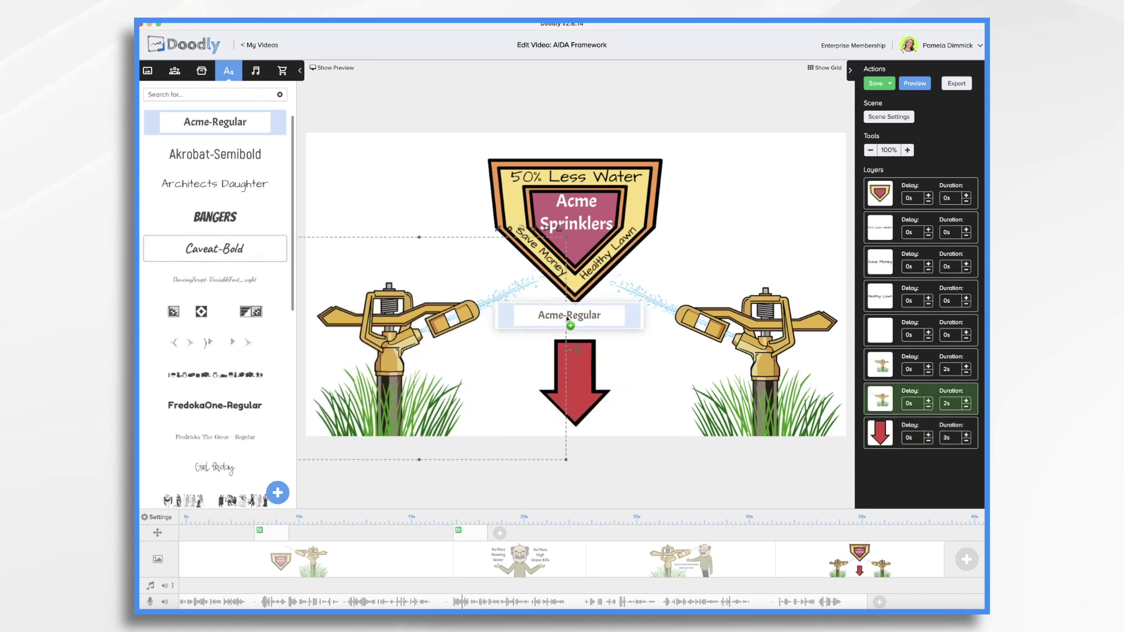
text(Click for More Info)
click(662, 405)
Add the music track "Any Minute Now" at the start of the timeline and open the music volume control
click(255, 70)
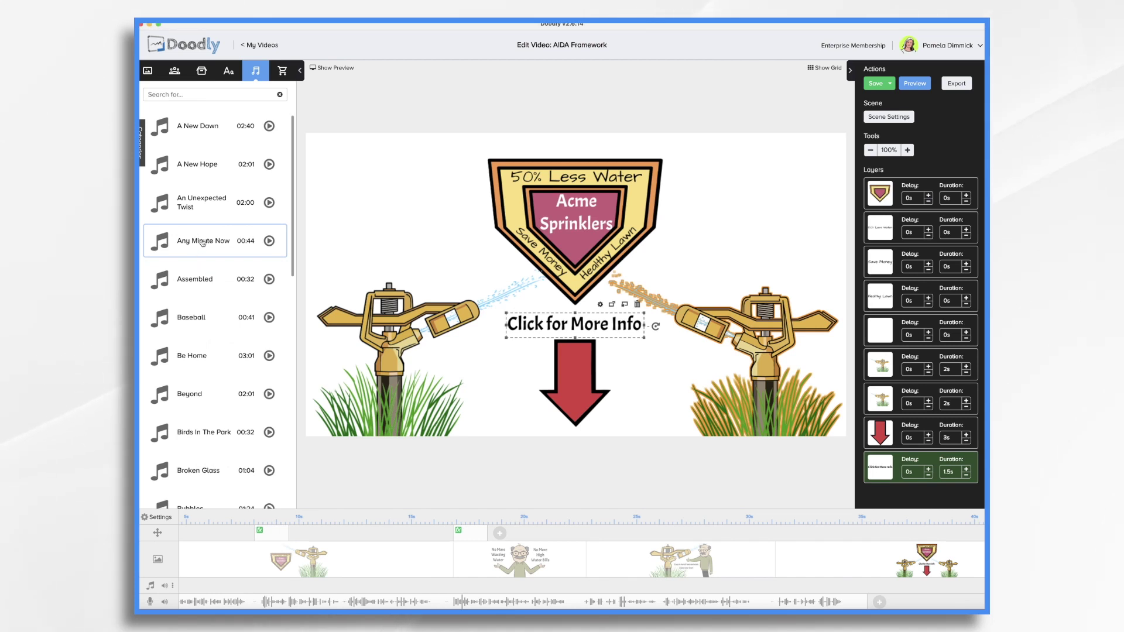
scroll(330, 536, left, 3)
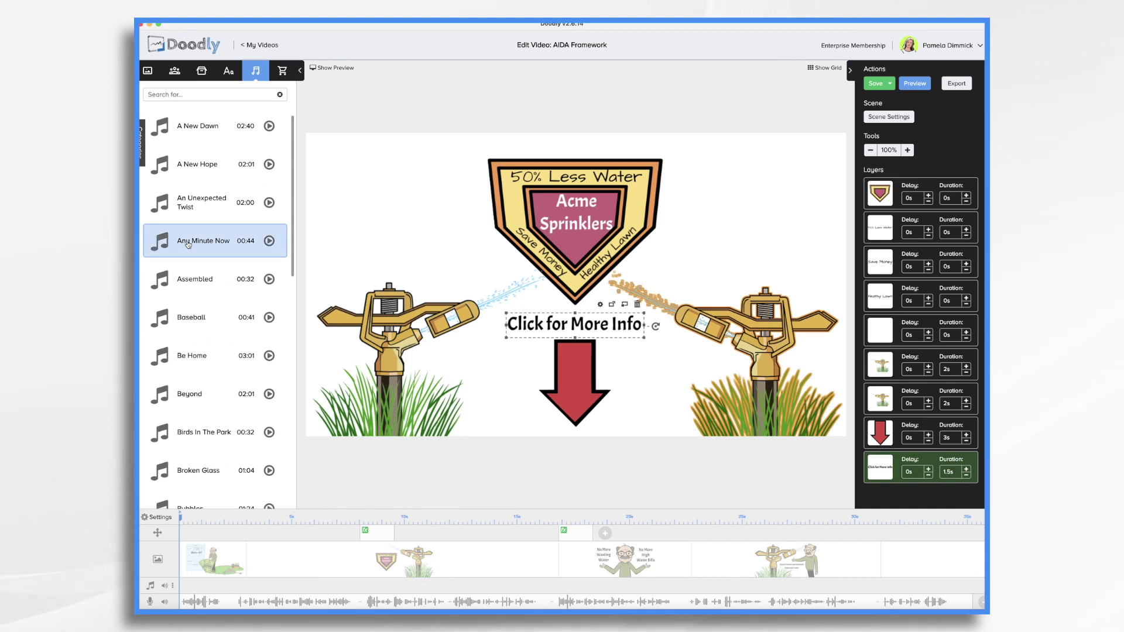
drag(188, 245, 231, 587)
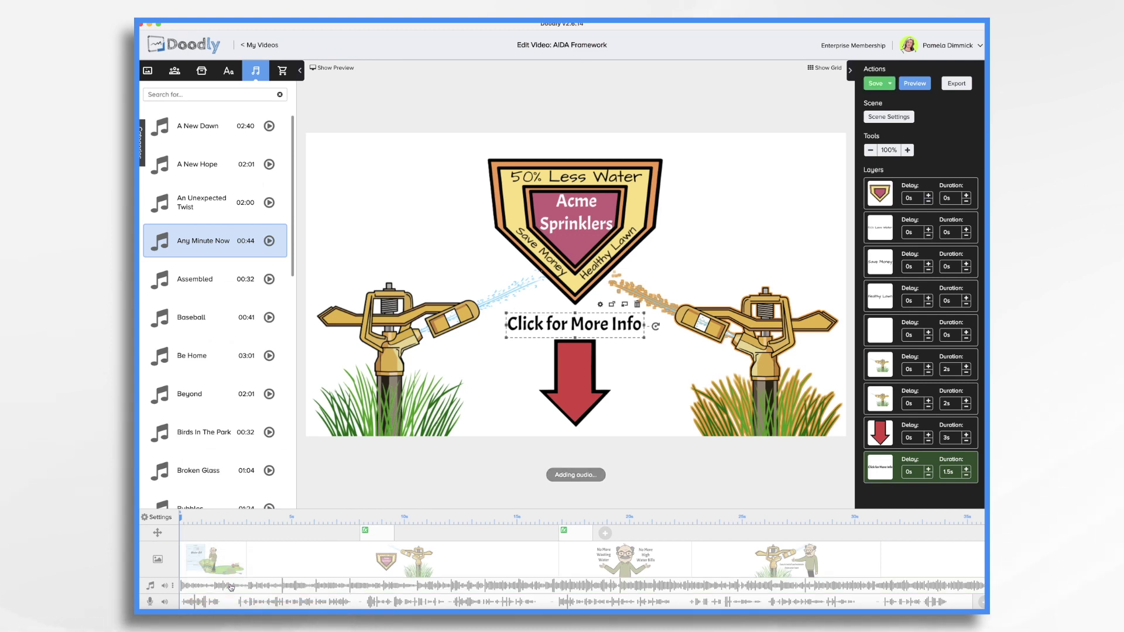
click(165, 587)
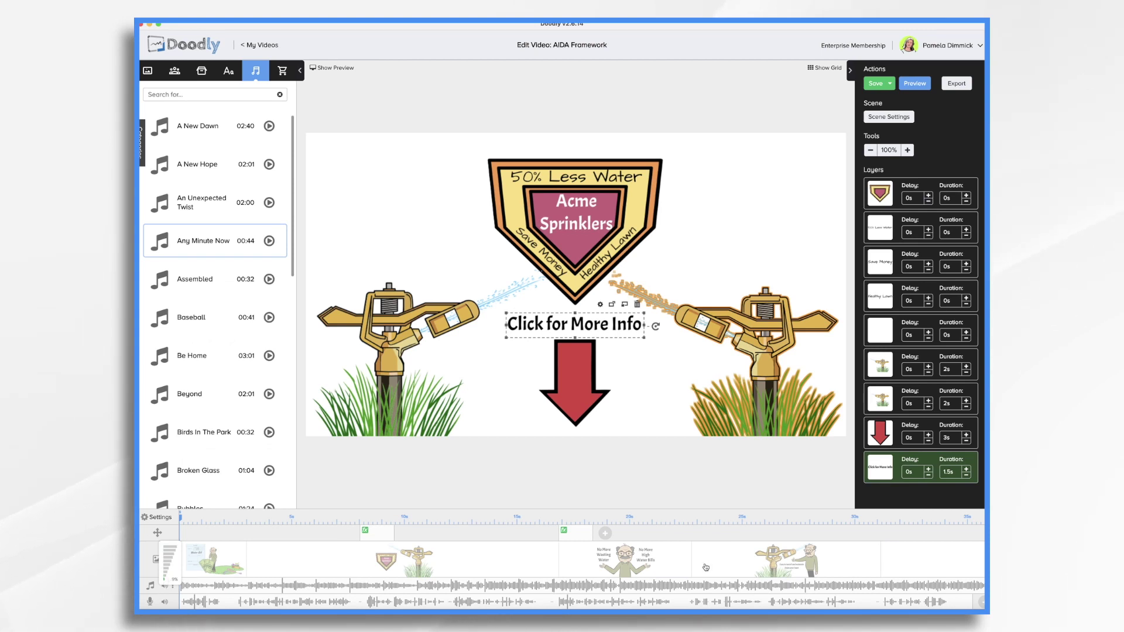
Check where the music ends relative to the last scene, and preview the whole video
scroll(703, 567, right, 5)
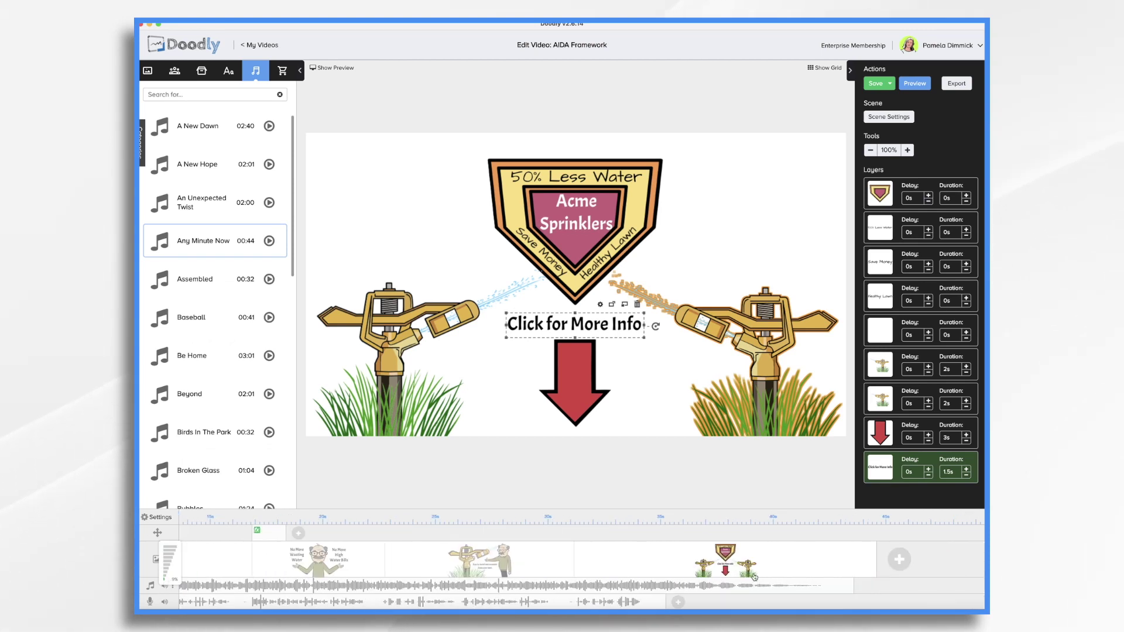
mouse_move(815, 586)
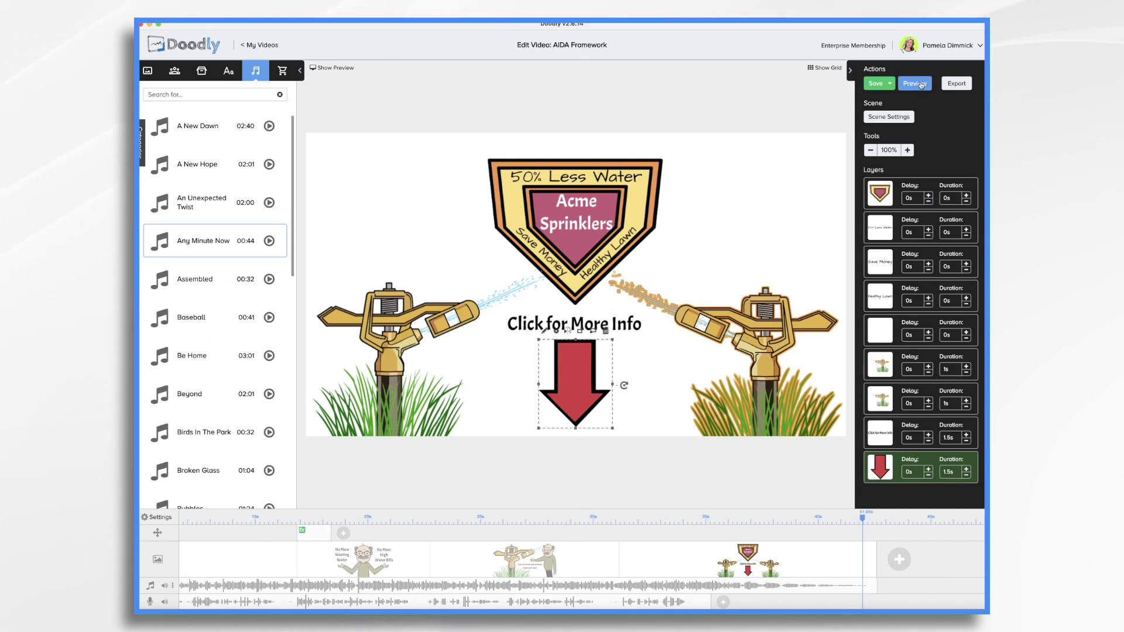
click(922, 85)
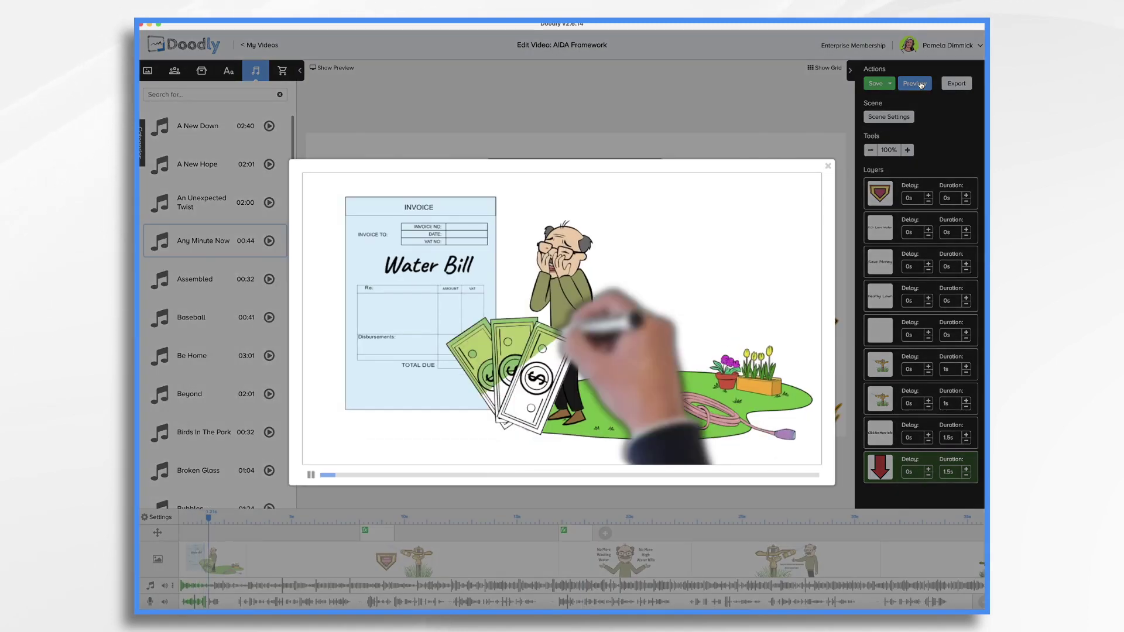